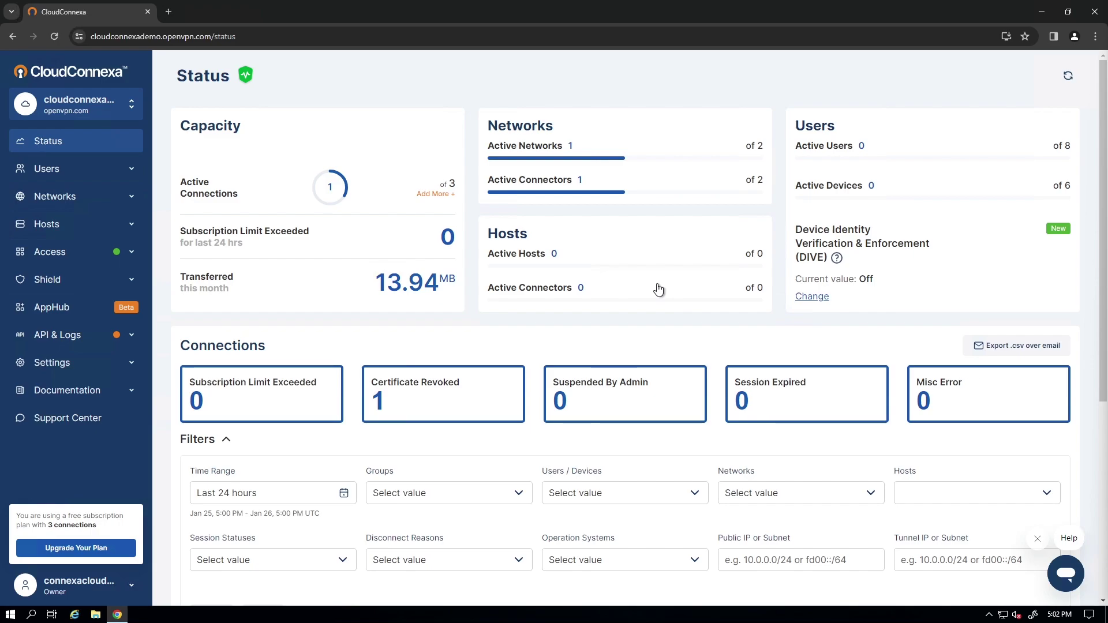
Go to Networks, open the CCNet network and show its Connectors tab.
left_click(131, 199)
left_click(38, 227)
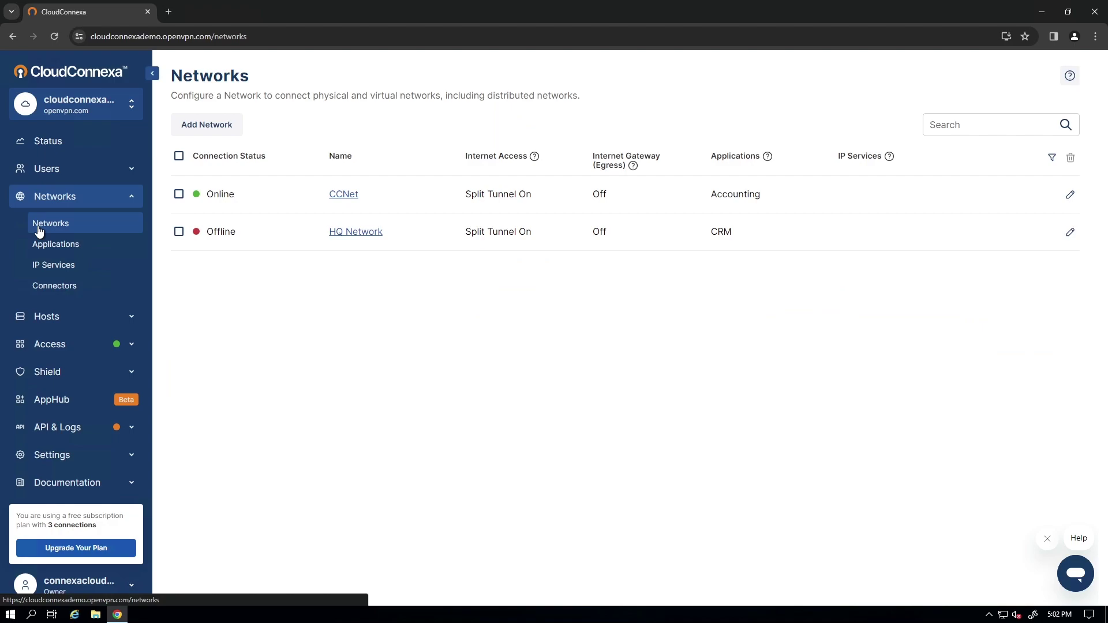
left_click(341, 198)
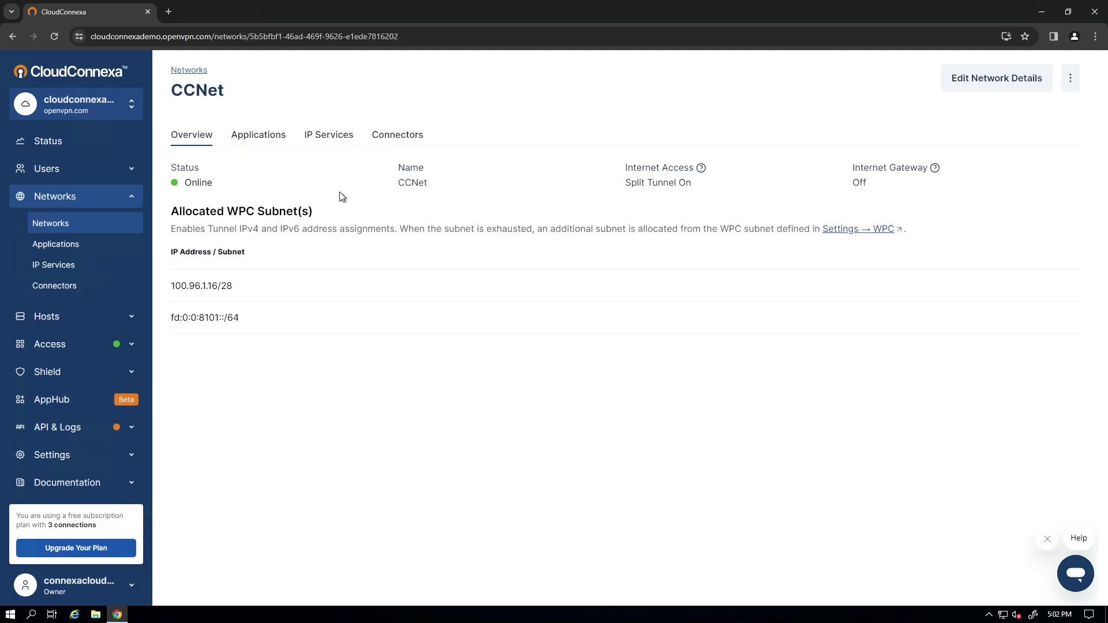
left_click(388, 144)
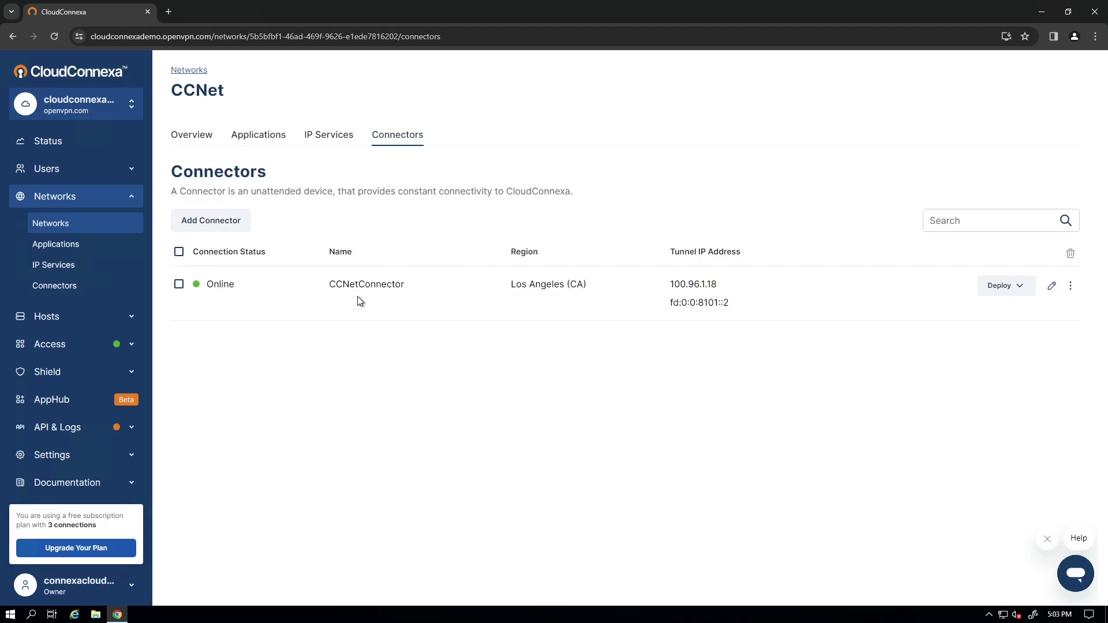
Create a connector named Winconnector with region Chicago (IL) in CCNet.
left_click(206, 225)
left_click_drag(331, 295, 60, 296)
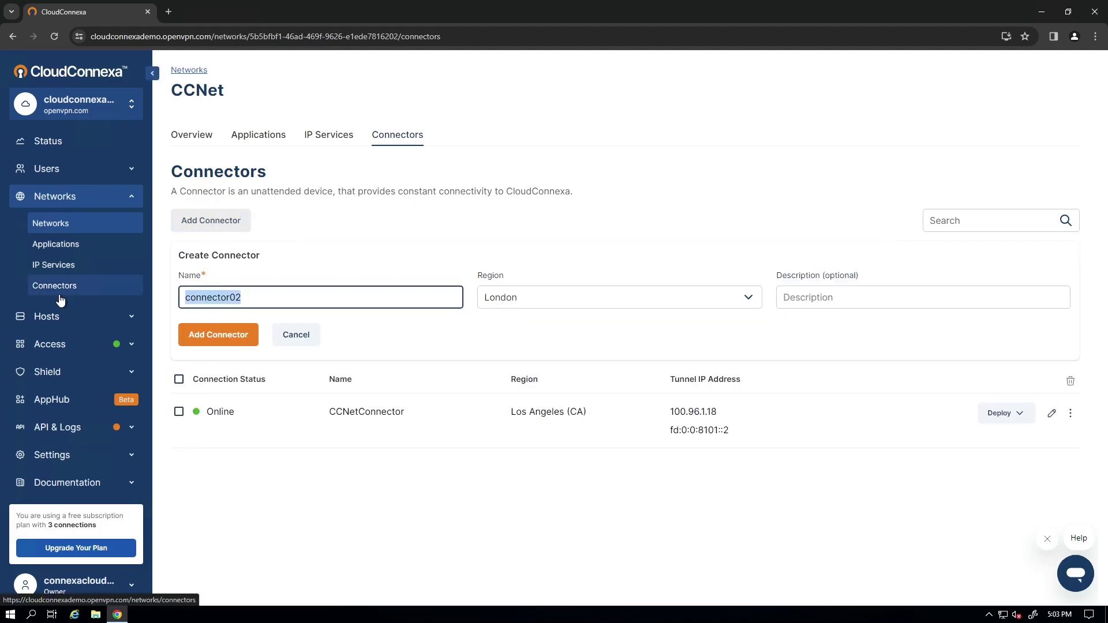
type("Winconnec")
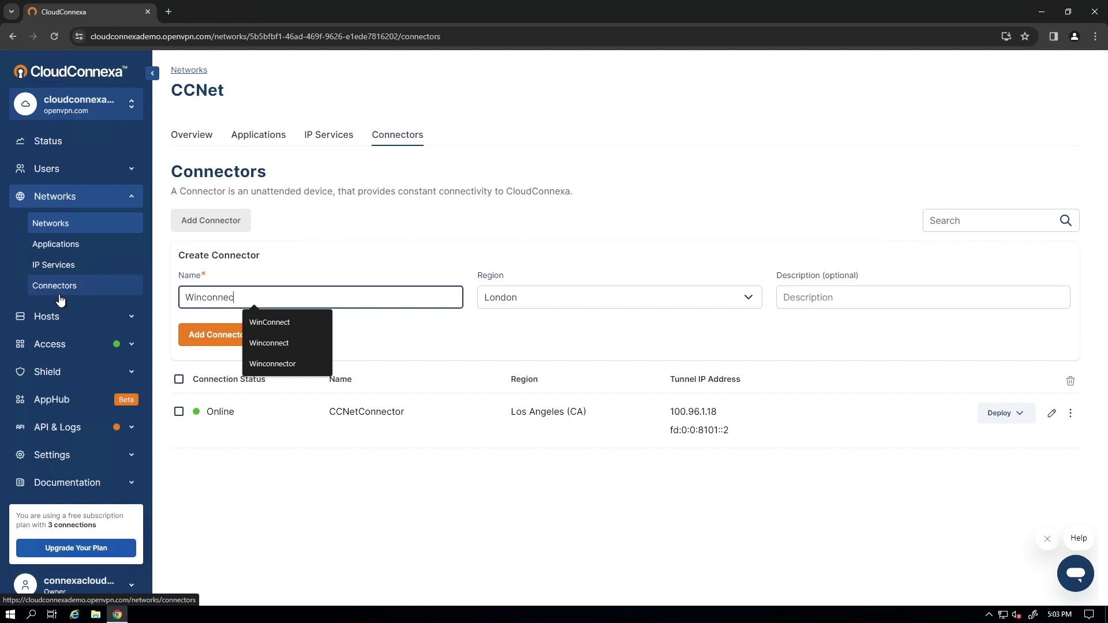
type("tor")
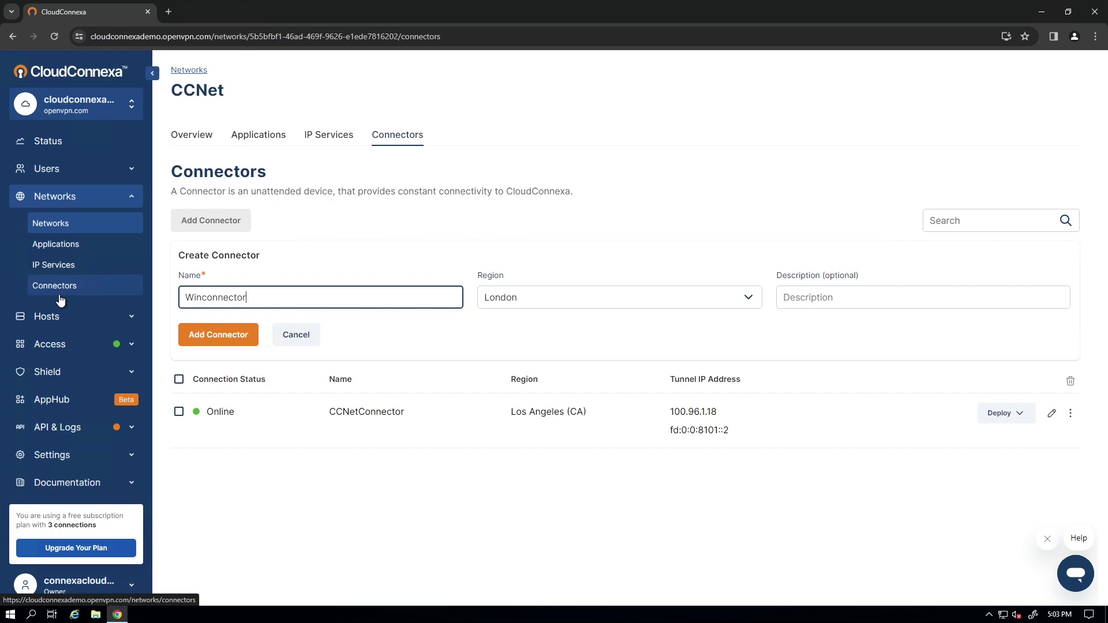
left_click(586, 305)
scroll(601, 458, "down", 3)
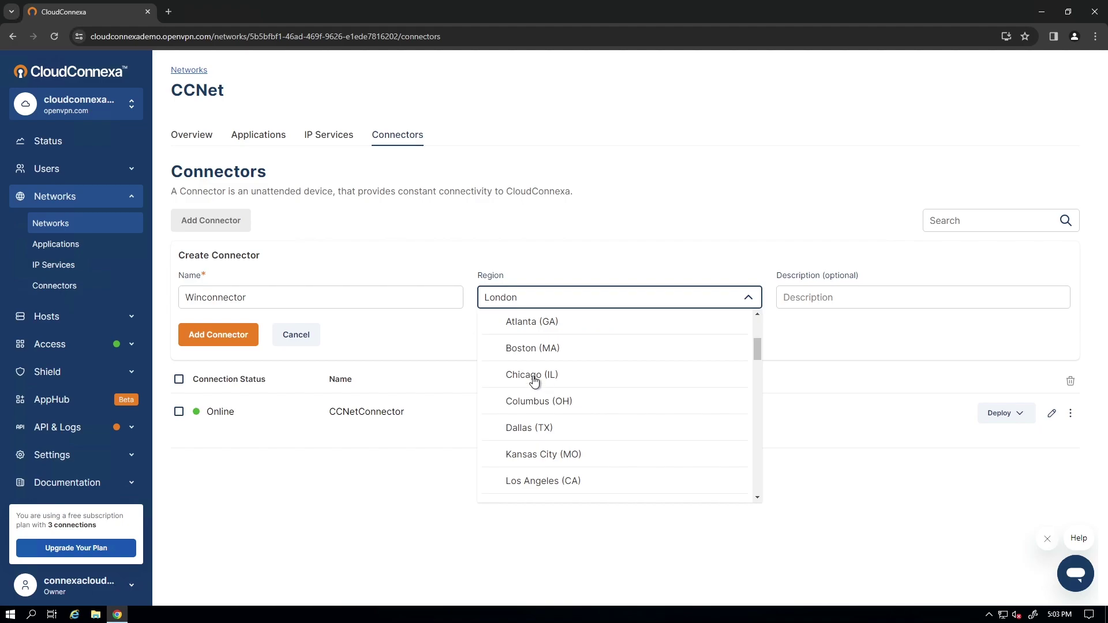
left_click(534, 376)
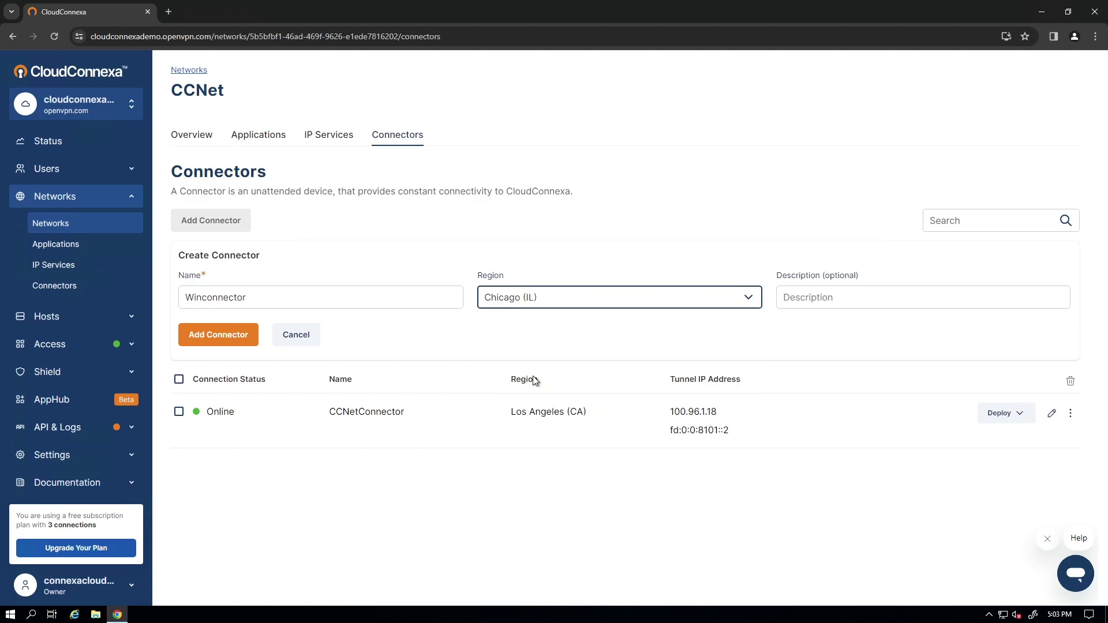
left_click(222, 343)
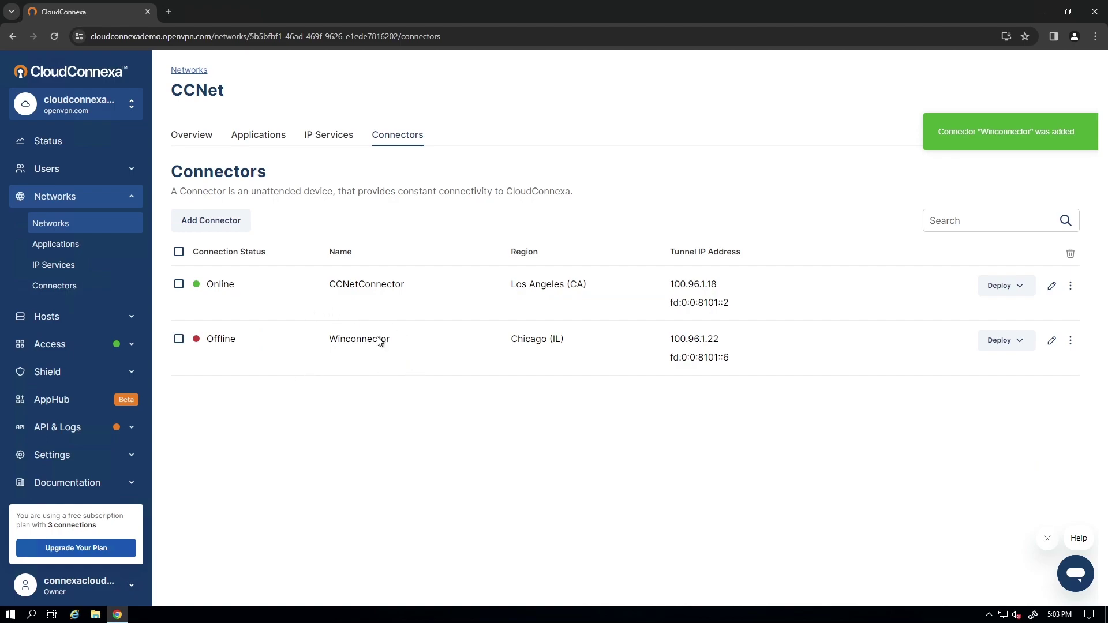
Start deploying Winconnector and choose Windows Server as the connector type.
left_click(1017, 344)
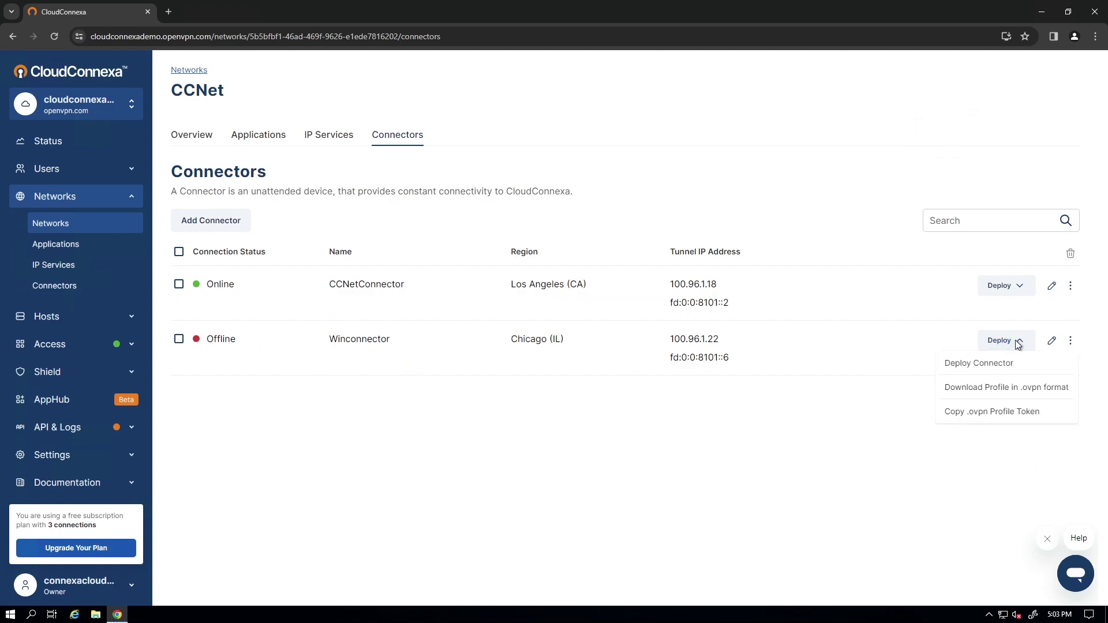
left_click(974, 365)
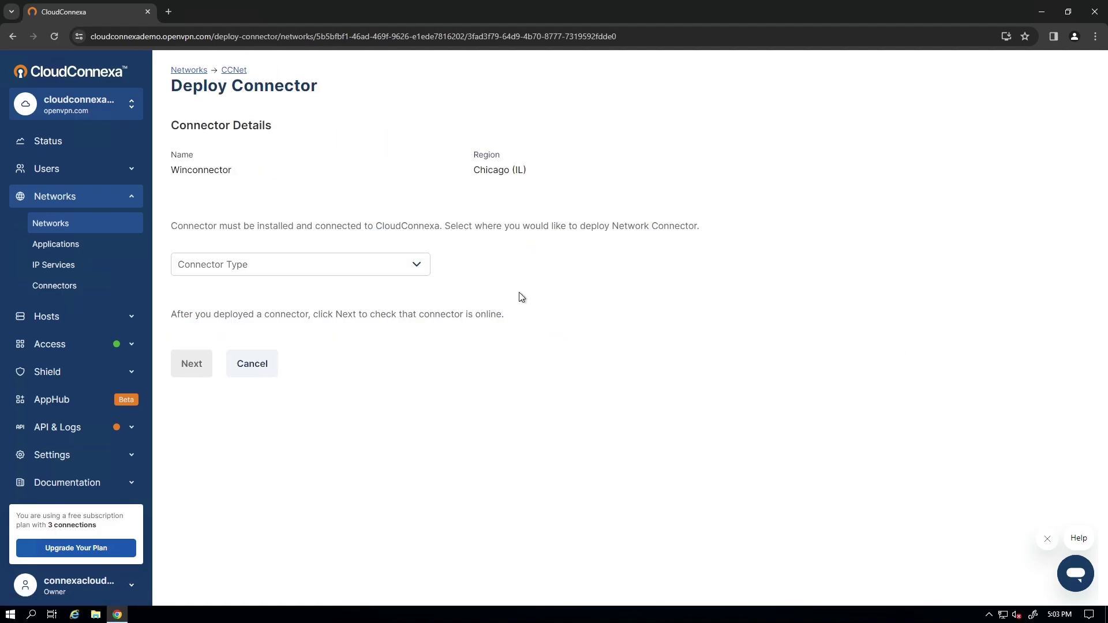
left_click(417, 268)
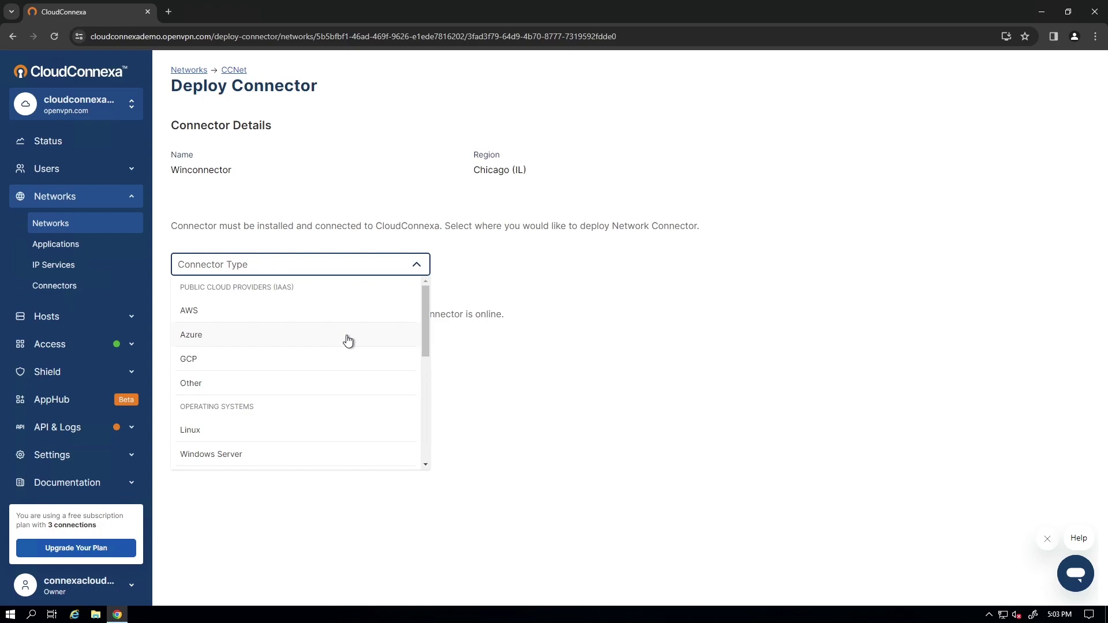
scroll(348, 341, "down", 3)
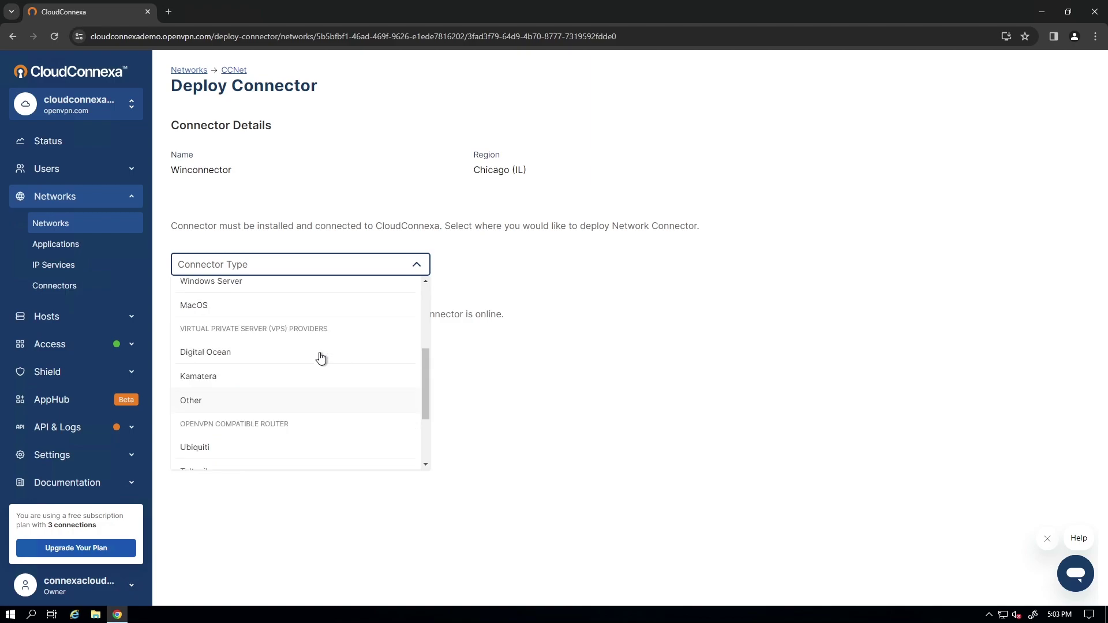
scroll(321, 359, "down", 2)
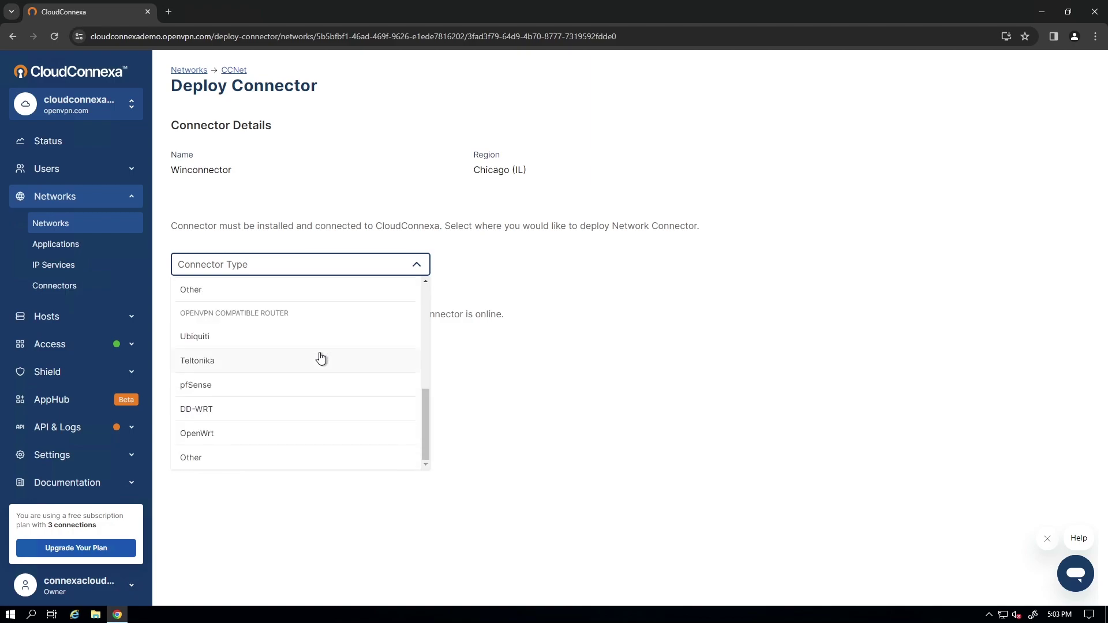
scroll(325, 370, "up", 5)
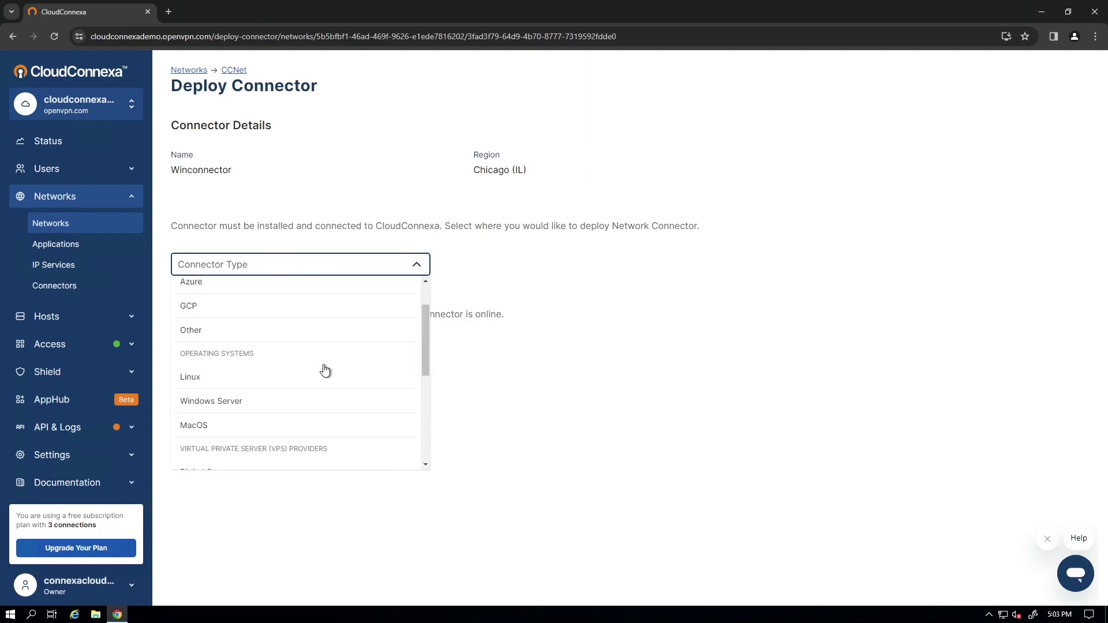
left_click(210, 408)
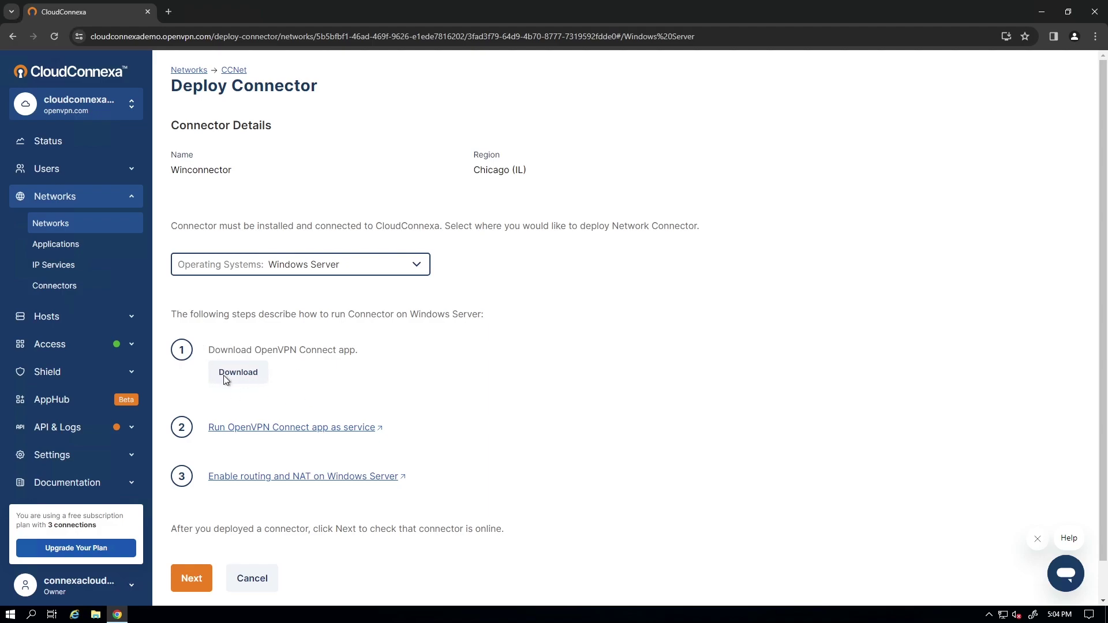
Download OpenVPN Connect, extract the zip to its default folder, and select the installer.
left_click(230, 375)
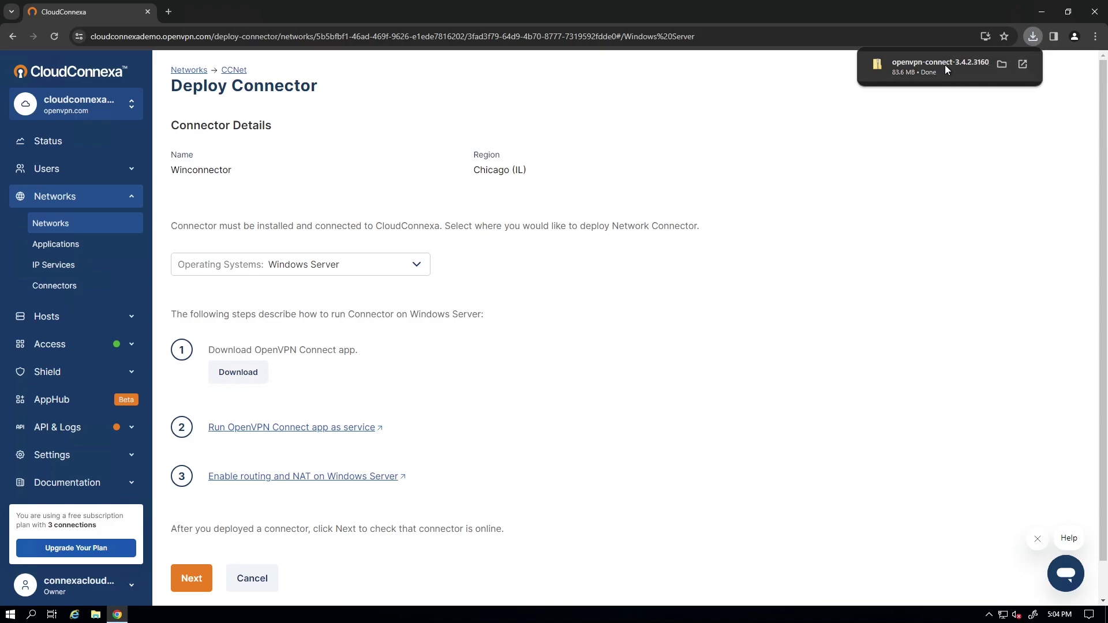
left_click(908, 64)
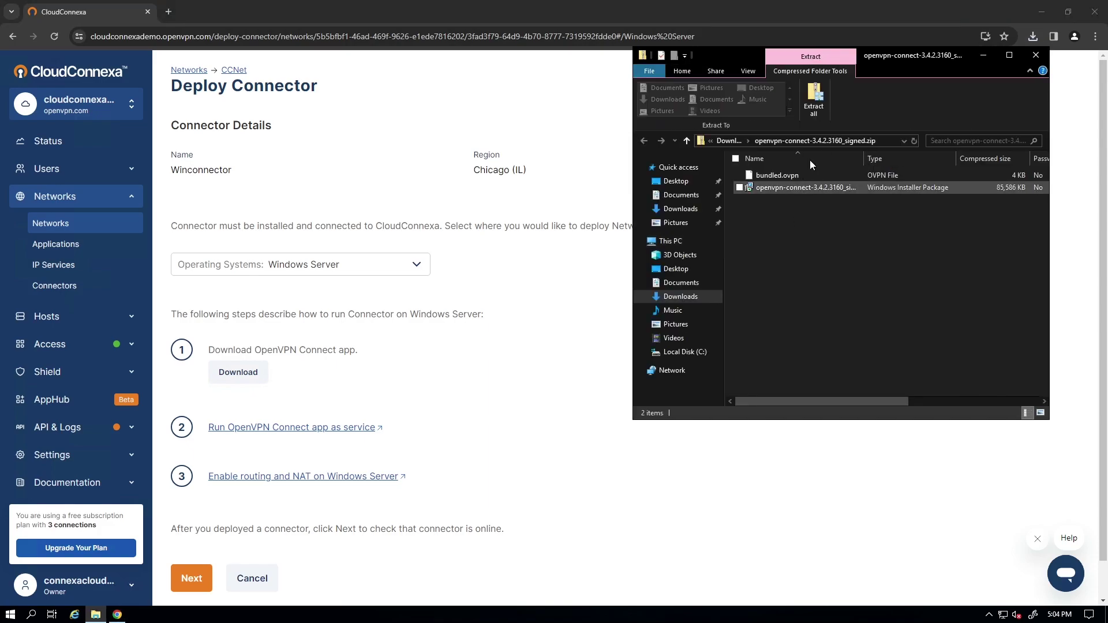
left_click(820, 96)
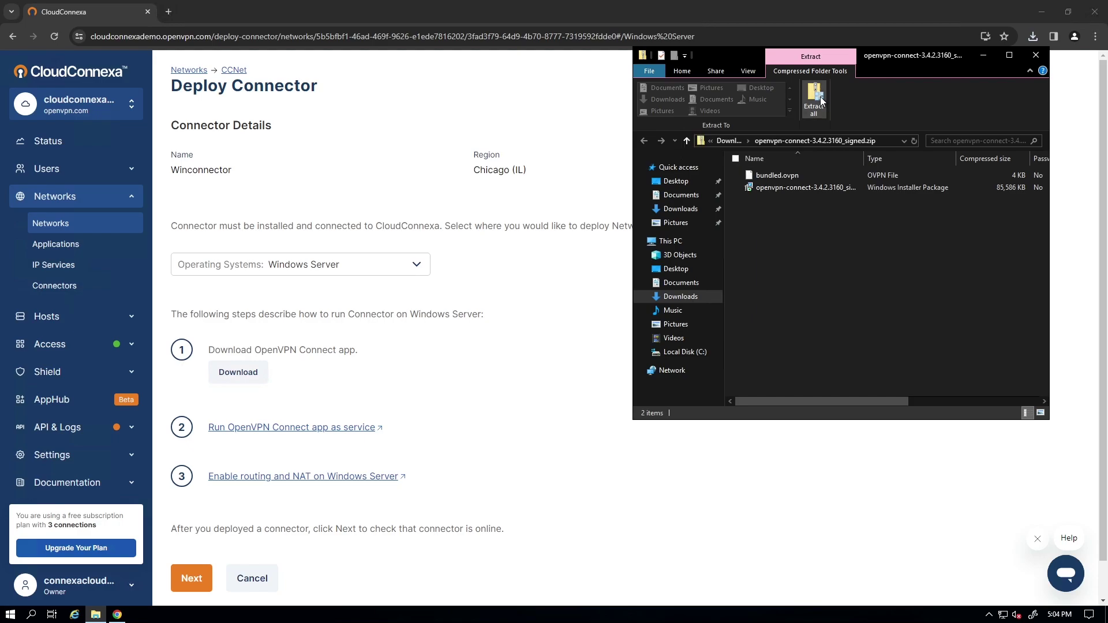
left_click(658, 419)
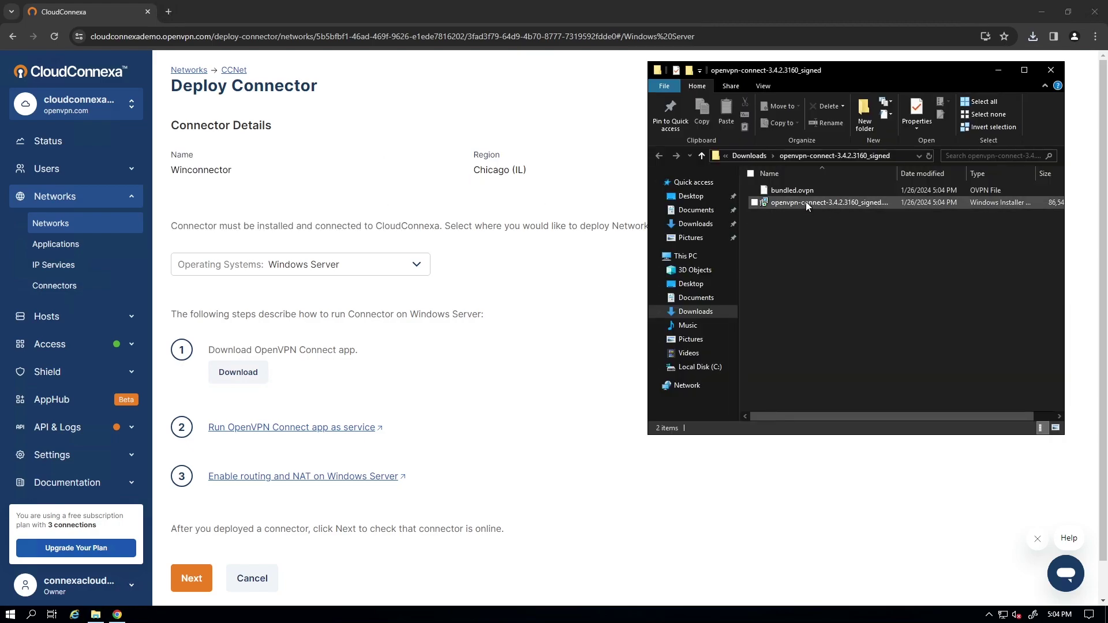
left_click(794, 203)
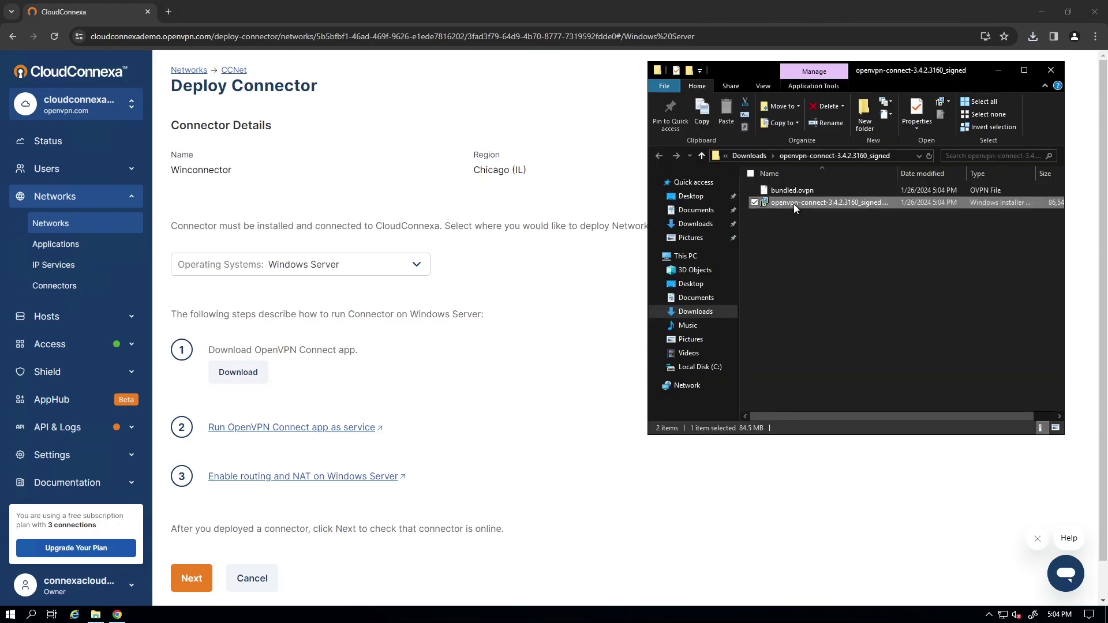
Install OpenVPN Connect, accepting the license agreement in the setup wizard.
double_click(794, 203)
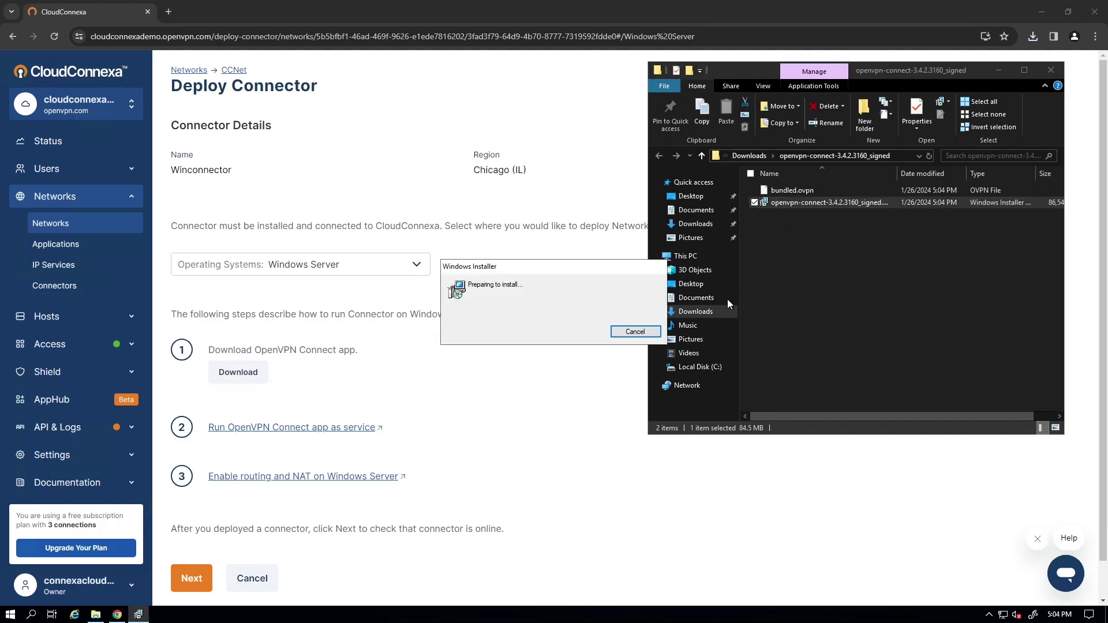
left_click(615, 400)
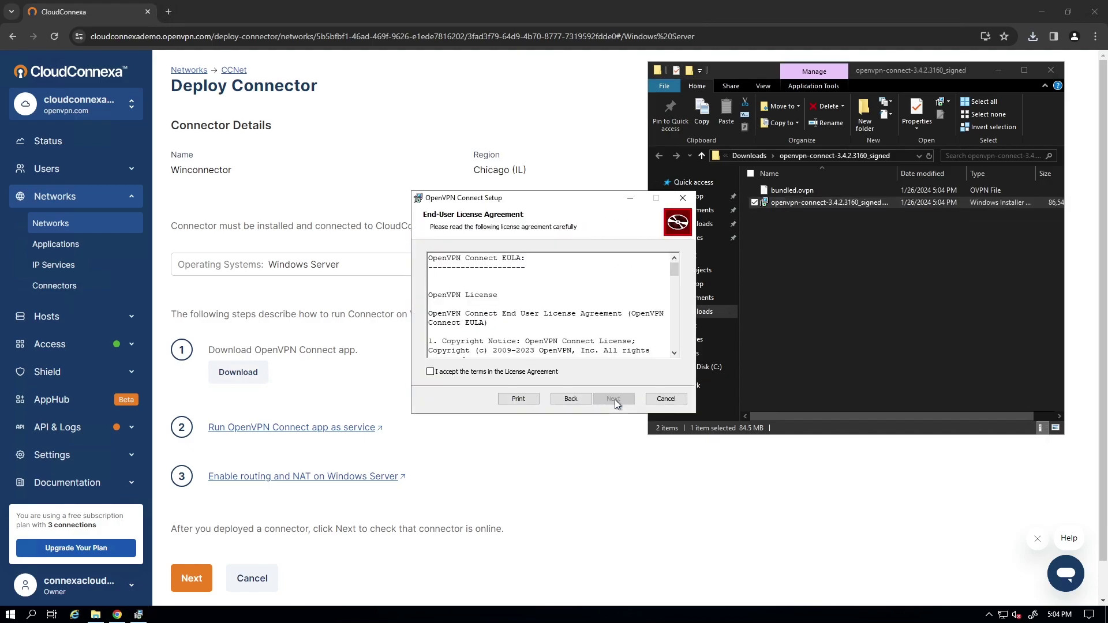
left_click(462, 372)
left_click(628, 399)
left_click(613, 399)
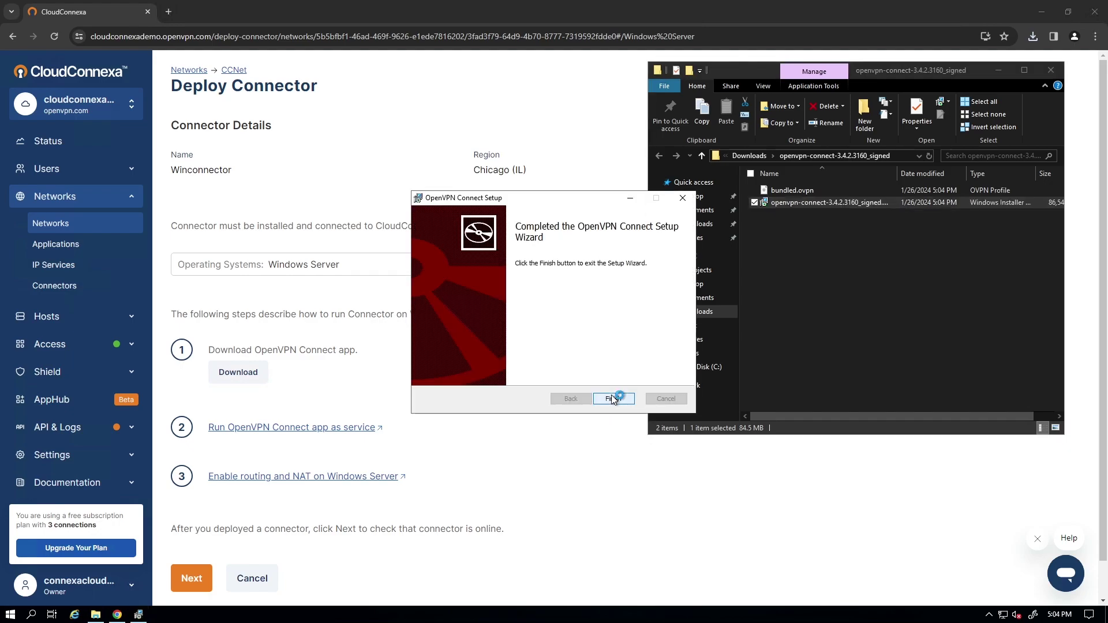
Finish setup, close the Downloads window, and agree to the data collection policy.
left_click(613, 399)
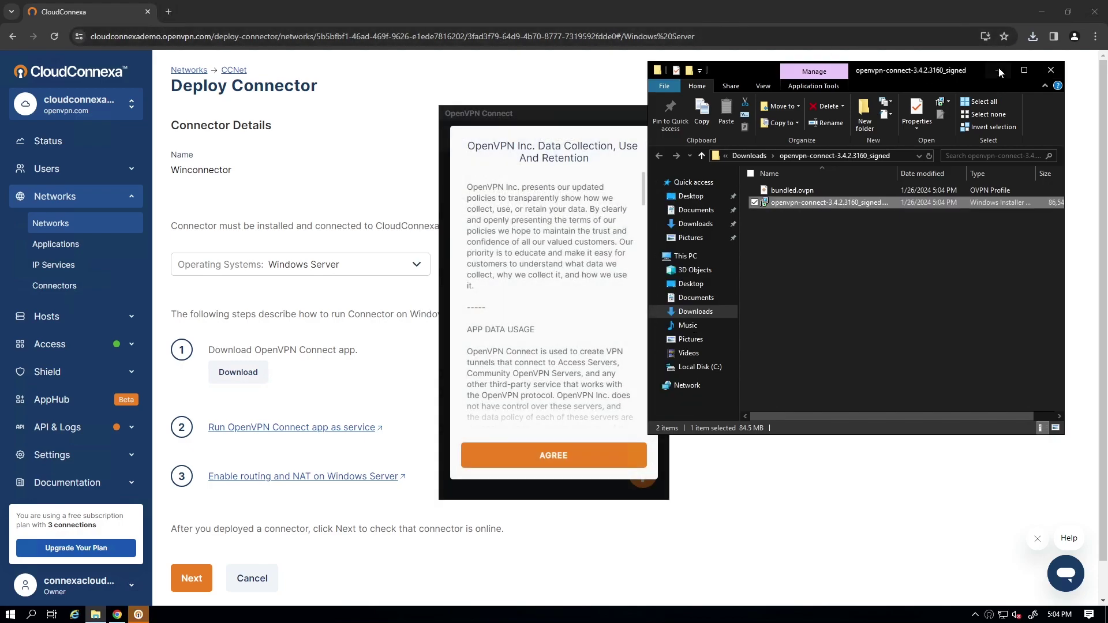
left_click(1049, 72)
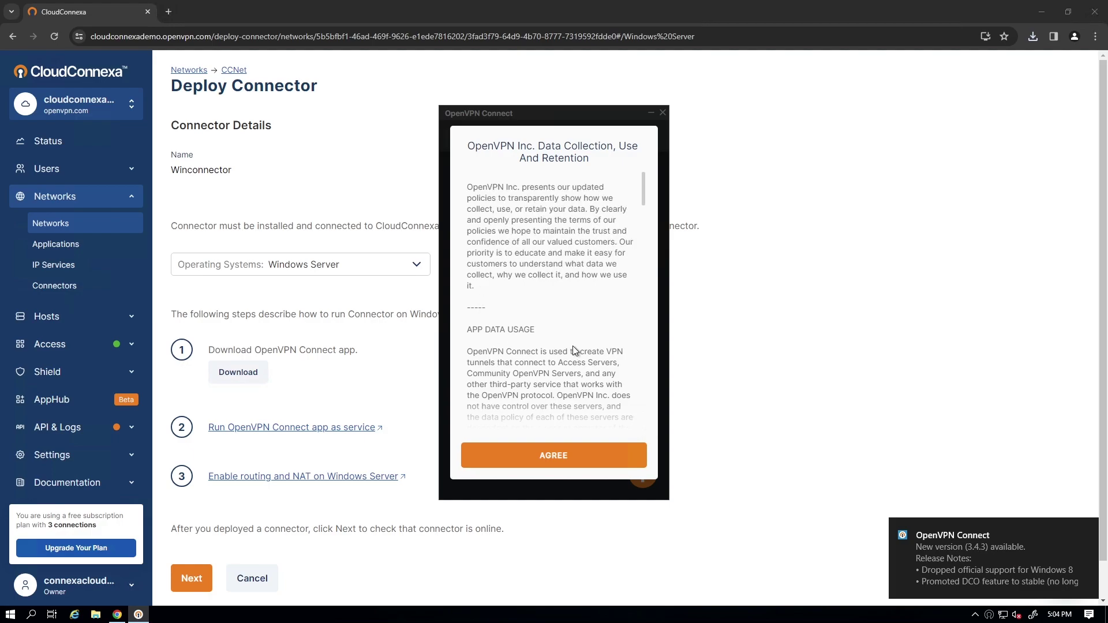
left_click(548, 455)
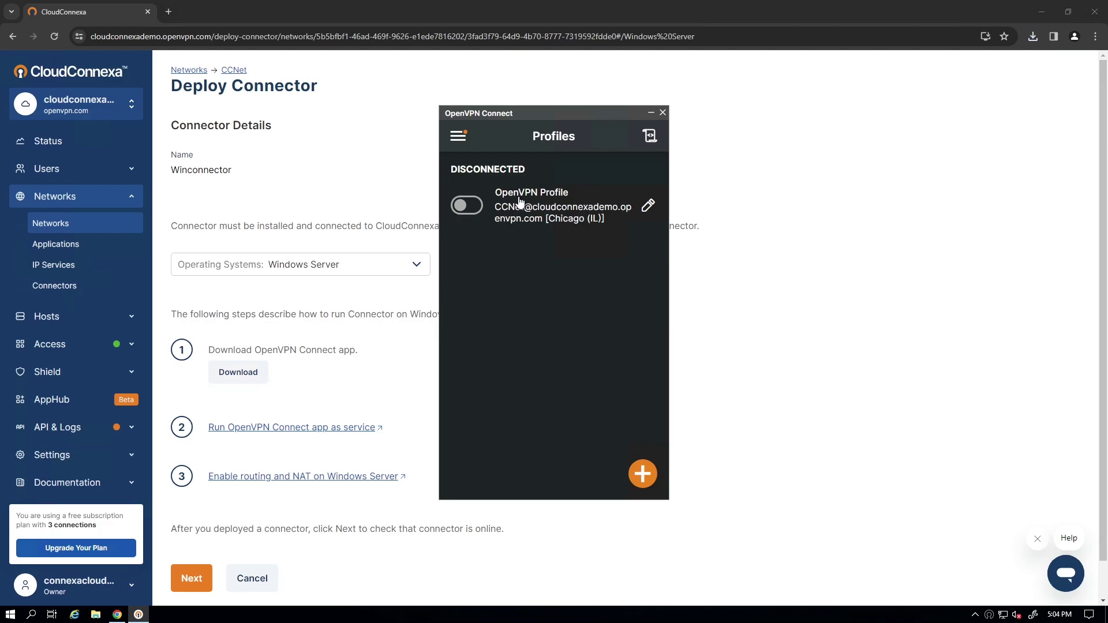
Minimize OpenVPN Connect, scroll the service tutorial to Starting System Service, and search cmd.
left_click(649, 115)
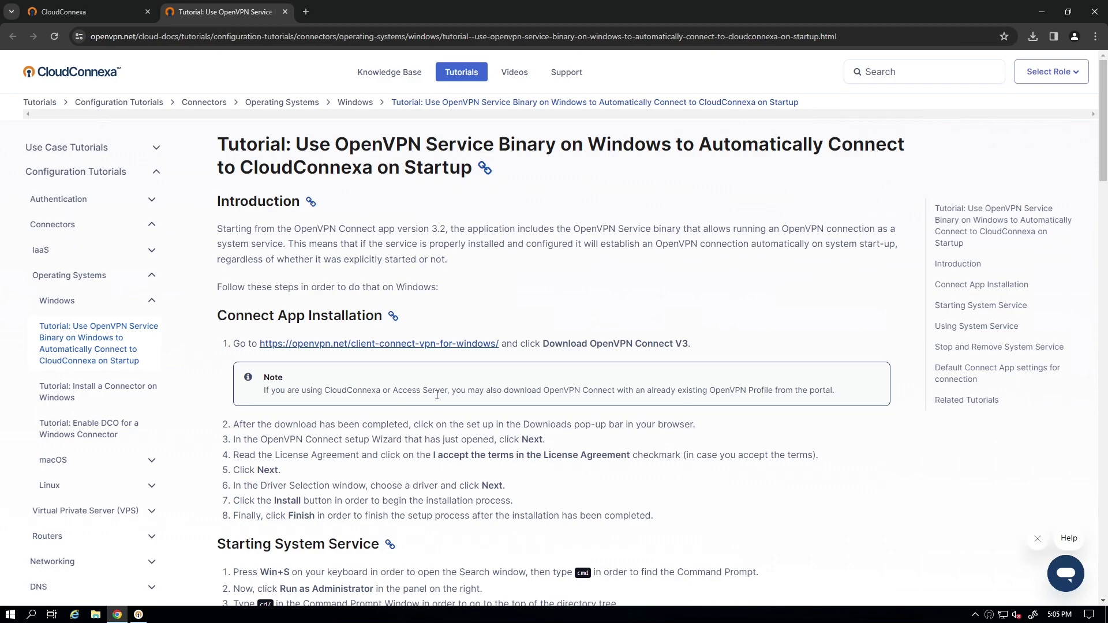
scroll(437, 394, "down", 4)
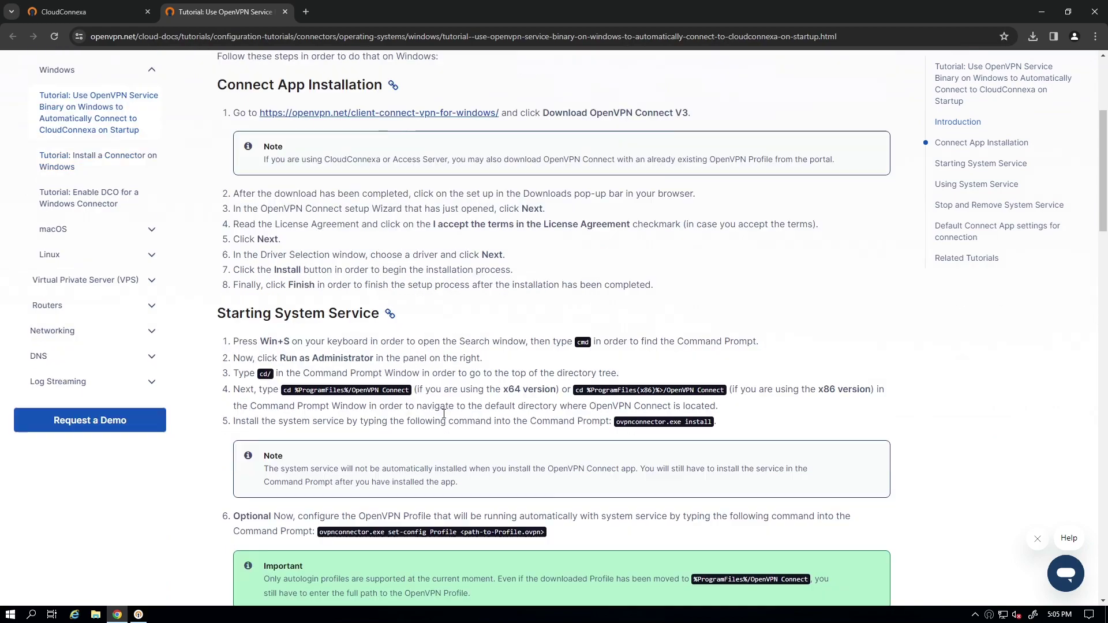
scroll(444, 413, "down", 2)
scroll(441, 414, "up", 7)
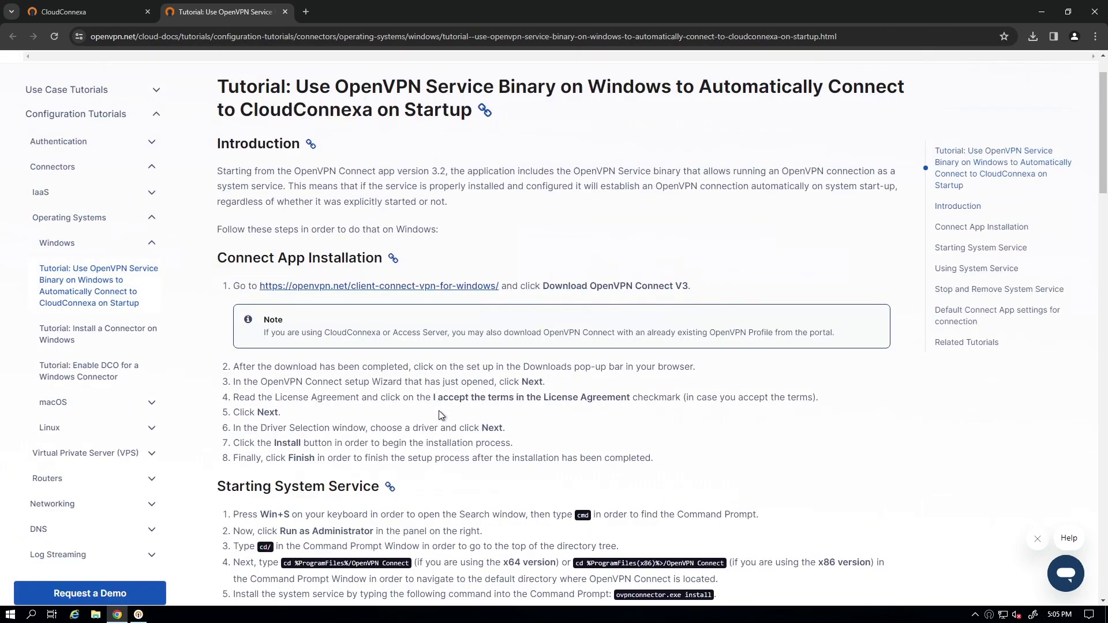
scroll(441, 414, "up", 1)
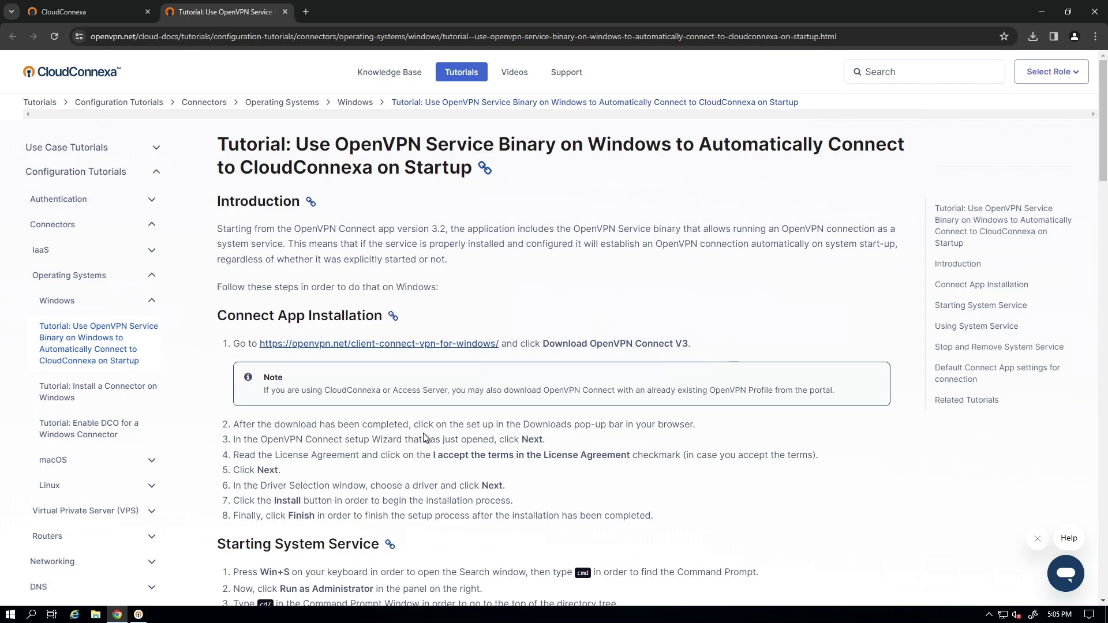
scroll(425, 437, "down", 5)
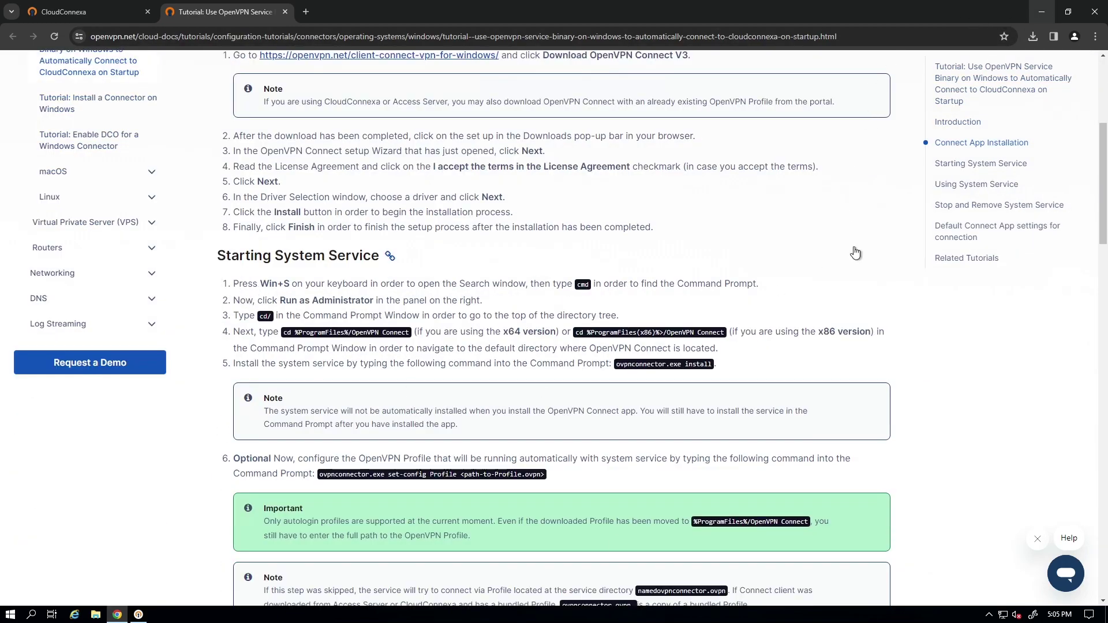
left_click(10, 616)
type("cmd")
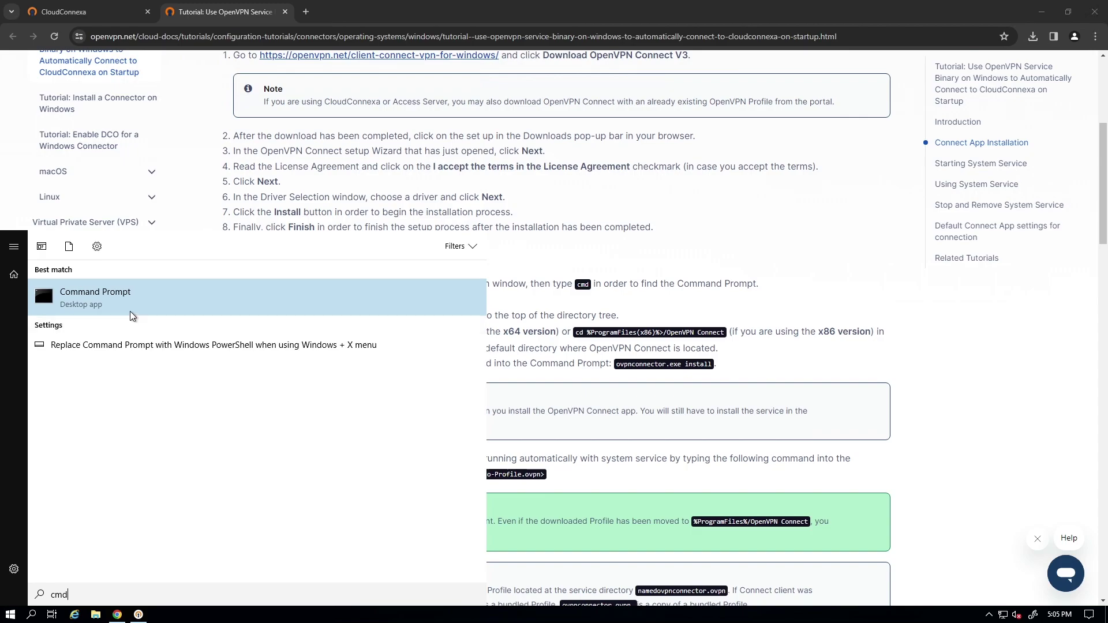
Run Command Prompt as administrator and arrange it beside the browser.
right_click(103, 294)
left_click(146, 307)
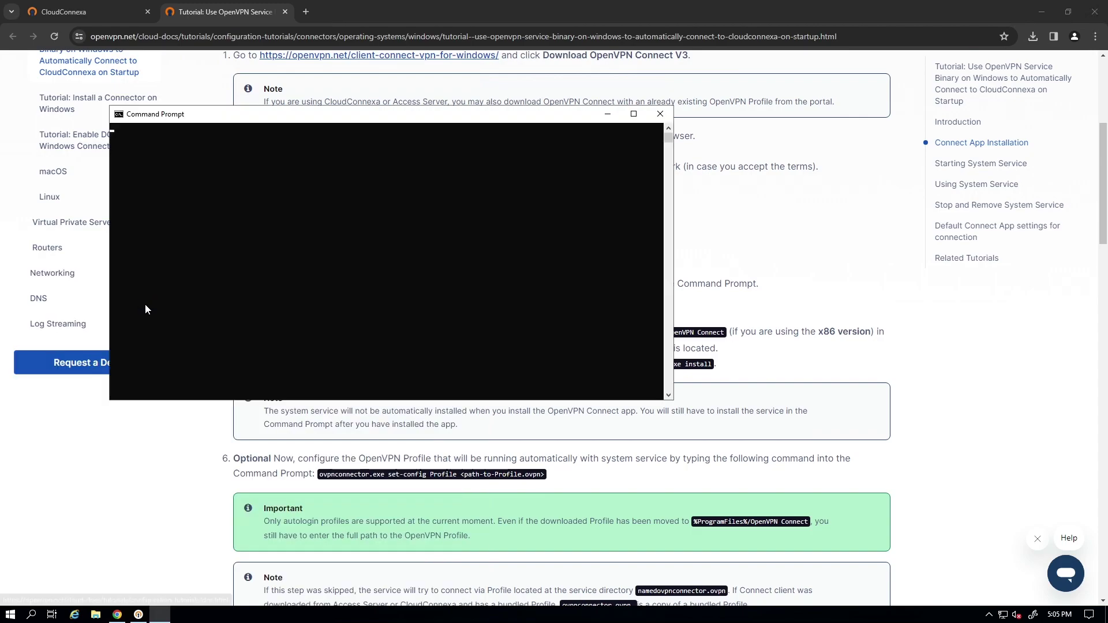
left_click_drag(478, 122, 899, 31)
left_click_drag(868, 312, 896, 565)
left_click(1074, 14)
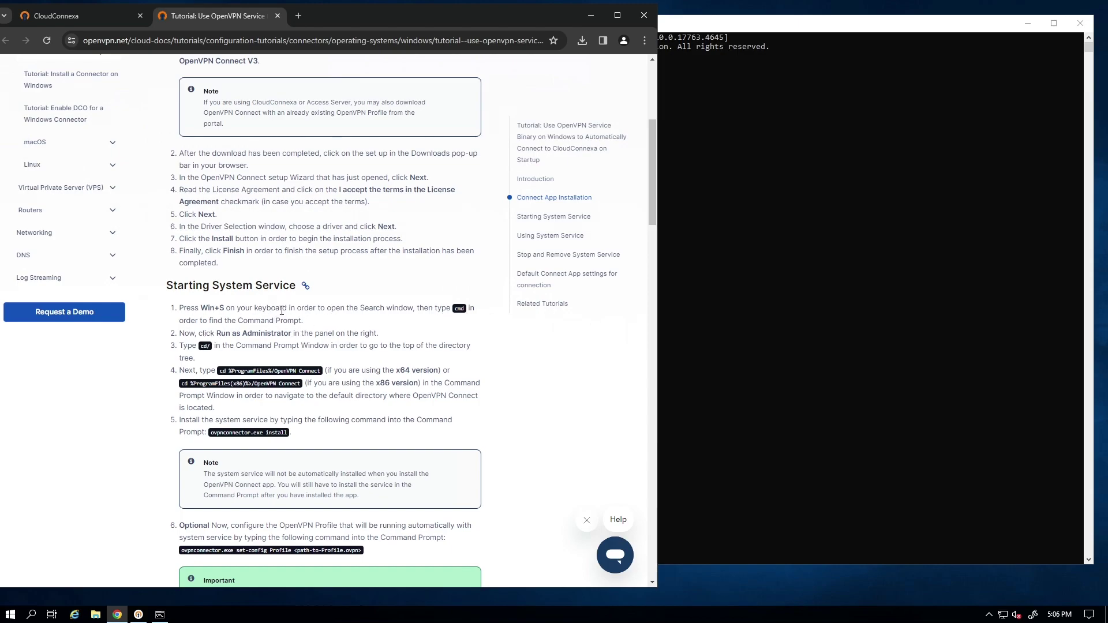
Highlight tutorial steps 1, 3 and 4, then bring the console forward.
left_click_drag(179, 307, 446, 309)
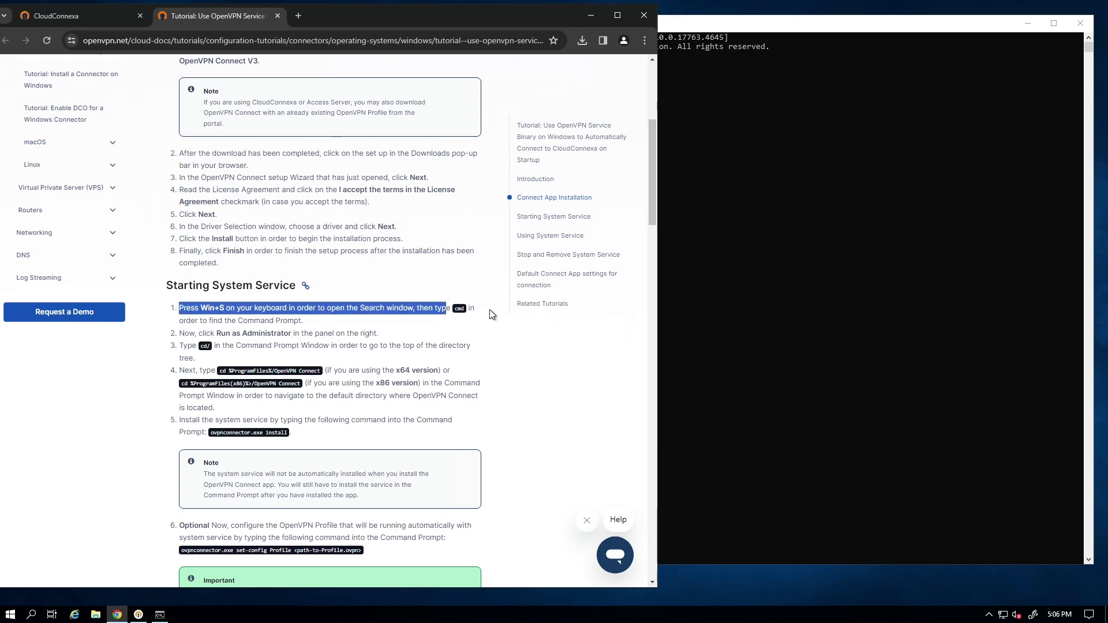
left_click(461, 322)
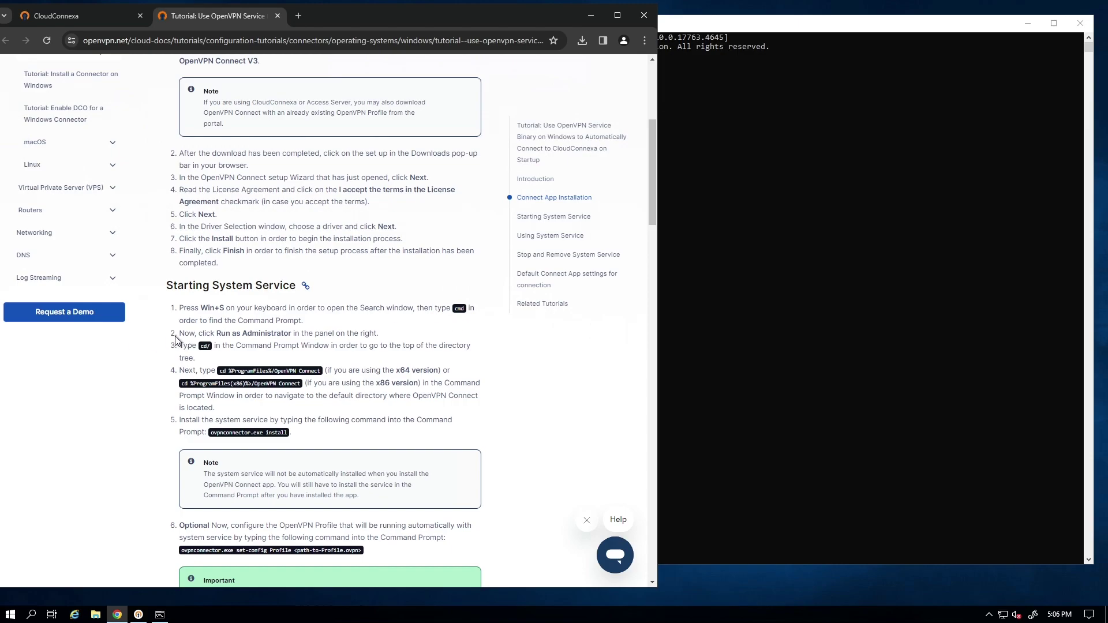
left_click_drag(176, 350, 282, 372)
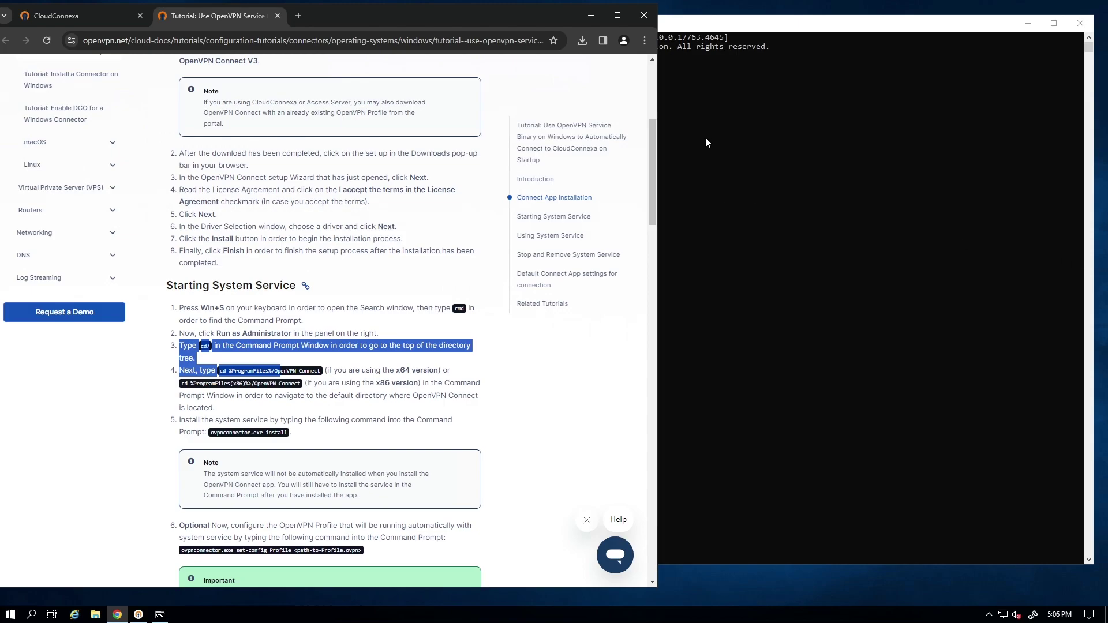
left_click(755, 53)
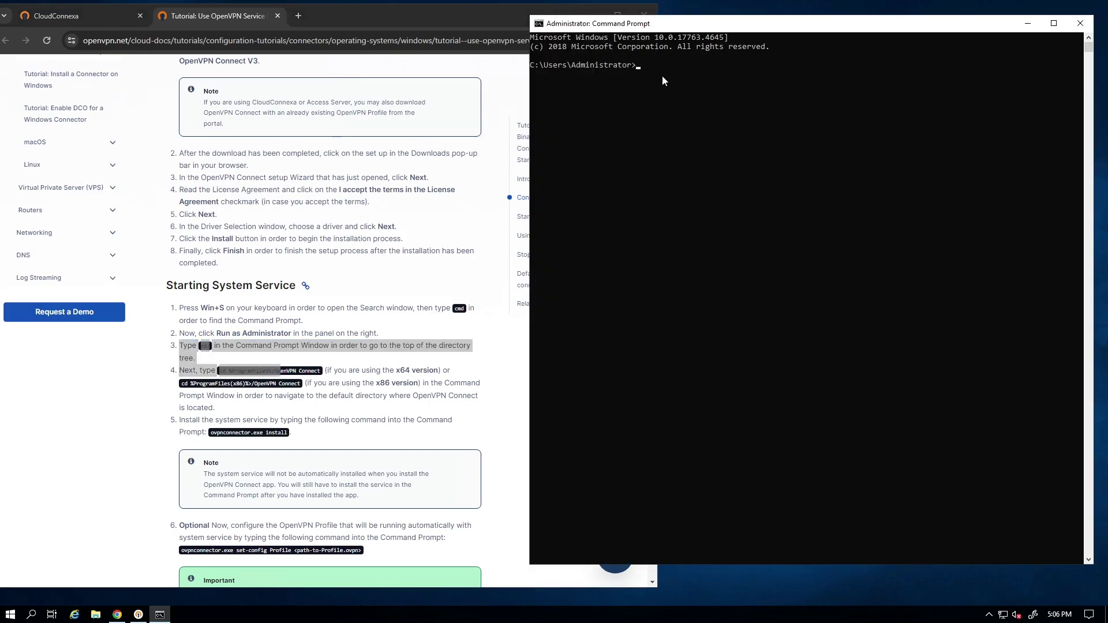
Change directory to %ProgramFiles%/OpenVPN Connect via cd\ first.
type("cd\\")
key("Return")
type("cd %ProgramFiles%/OpenVPN Connect")
key("Return")
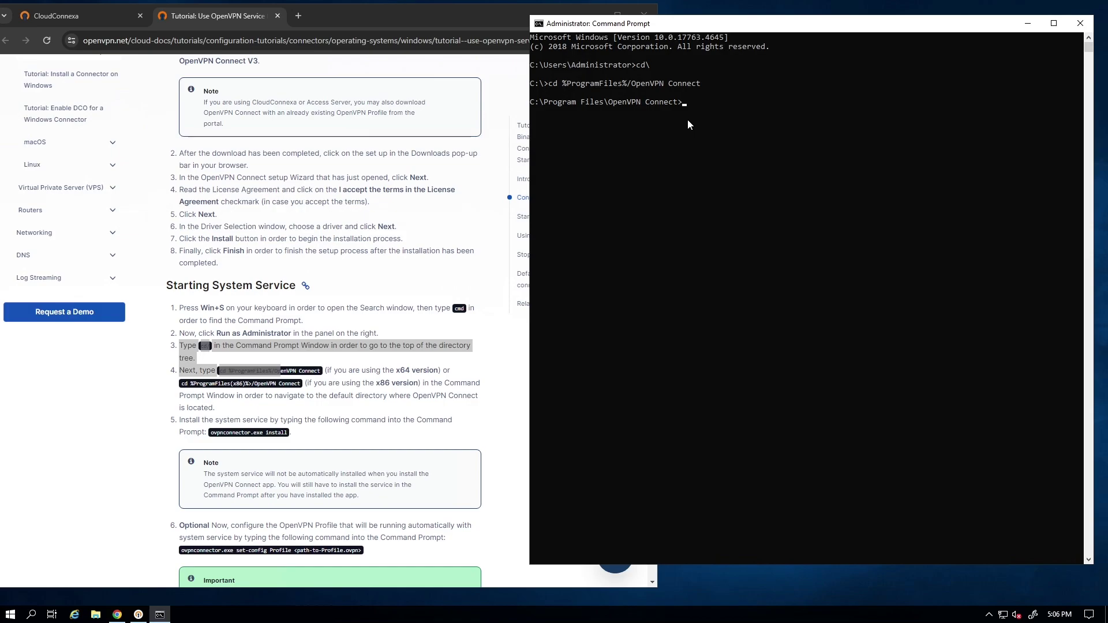
Copy 'ovpnconnector.exe install' from the tutorial and run it in the console.
left_click_drag(529, 216, 659, 215)
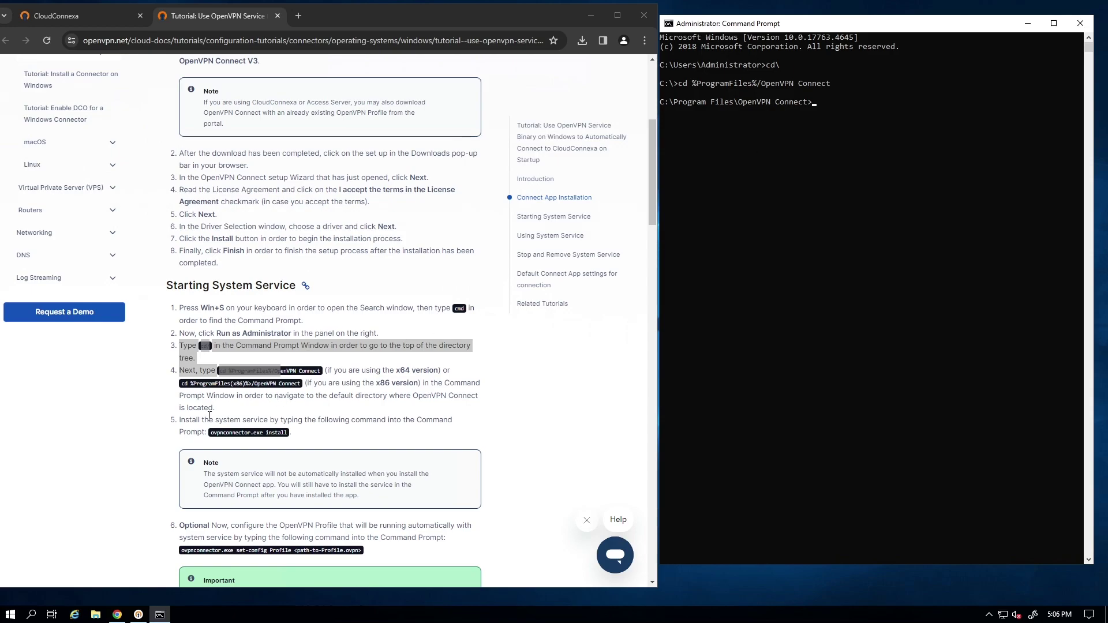
left_click(216, 433)
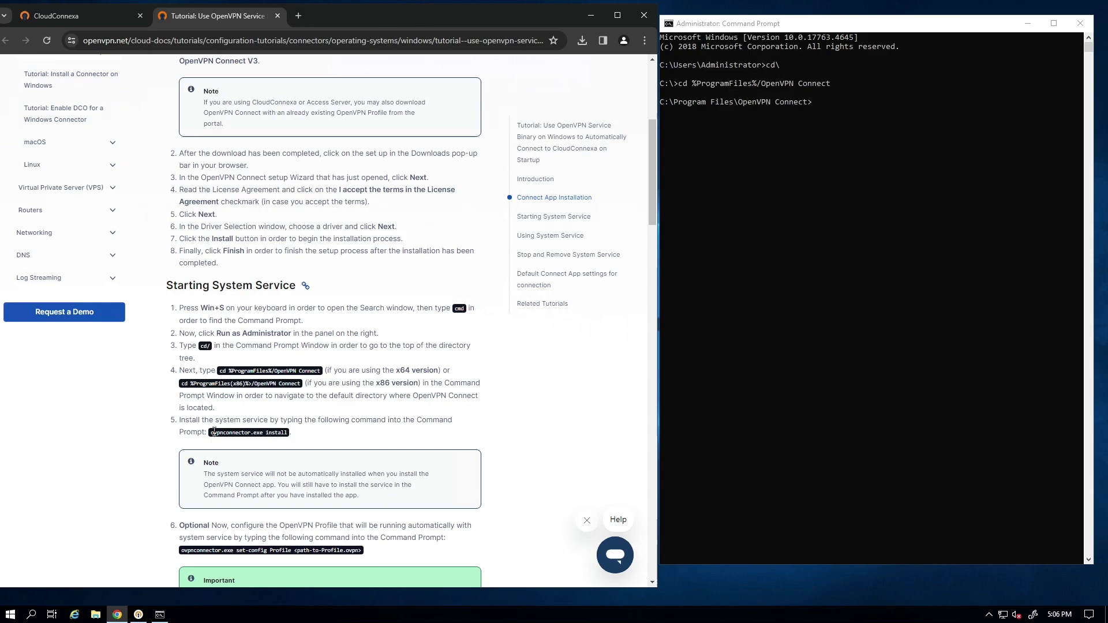
left_click_drag(212, 434, 289, 435)
key("cmd+c")
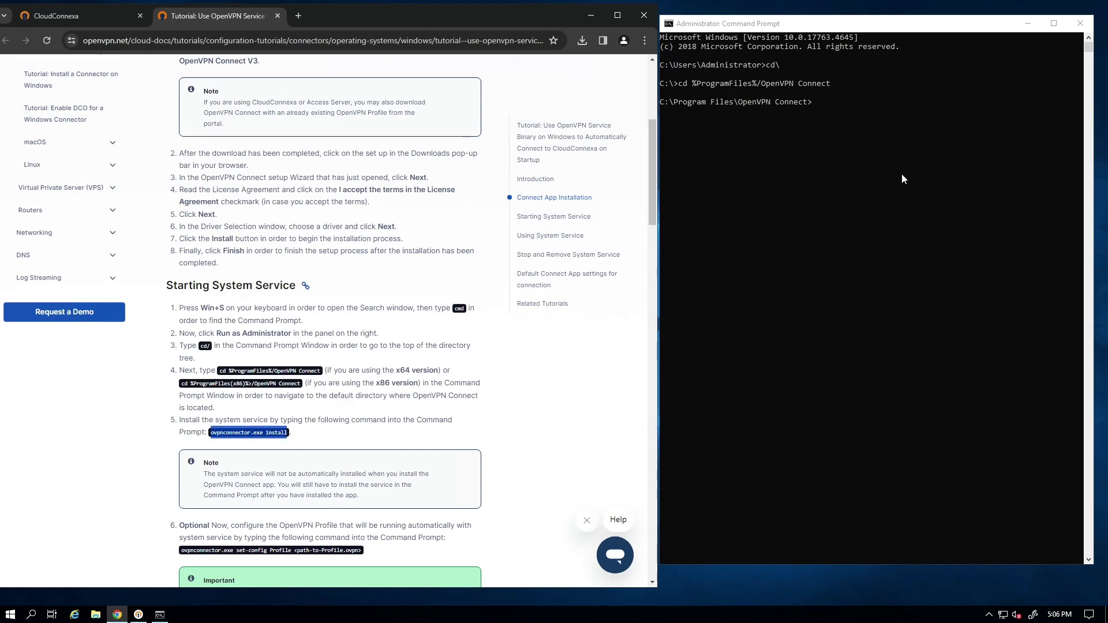
left_click(827, 100)
right_click(826, 101)
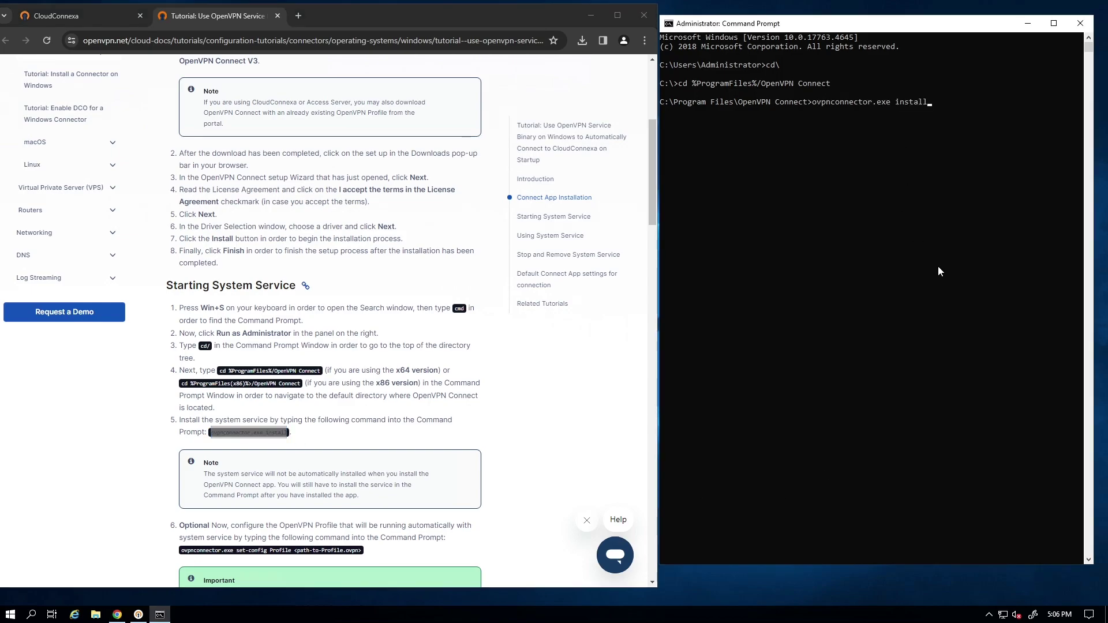
key("Return")
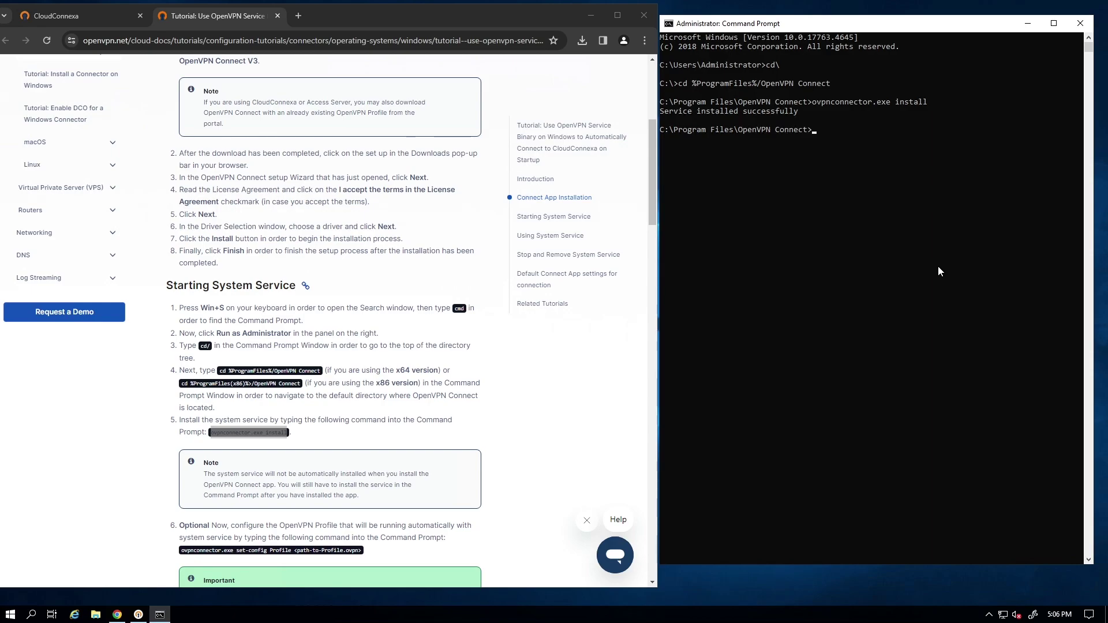
Scroll the tutorial to steps 6–8, then return to the Command Prompt window.
scroll(242, 391, "down", 6)
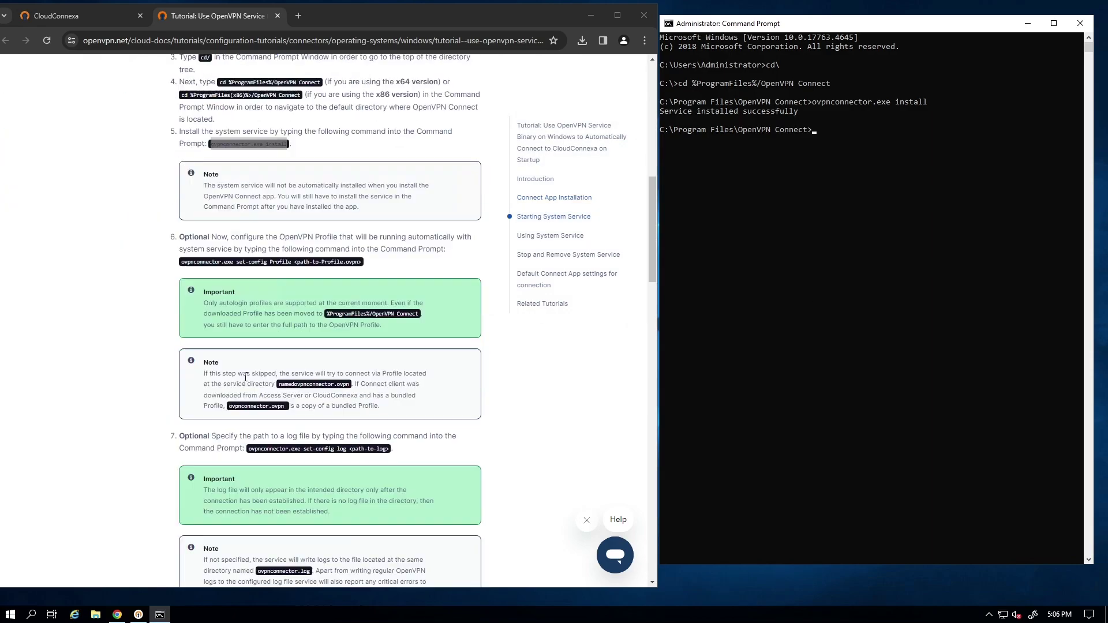
scroll(213, 256, "down", 1)
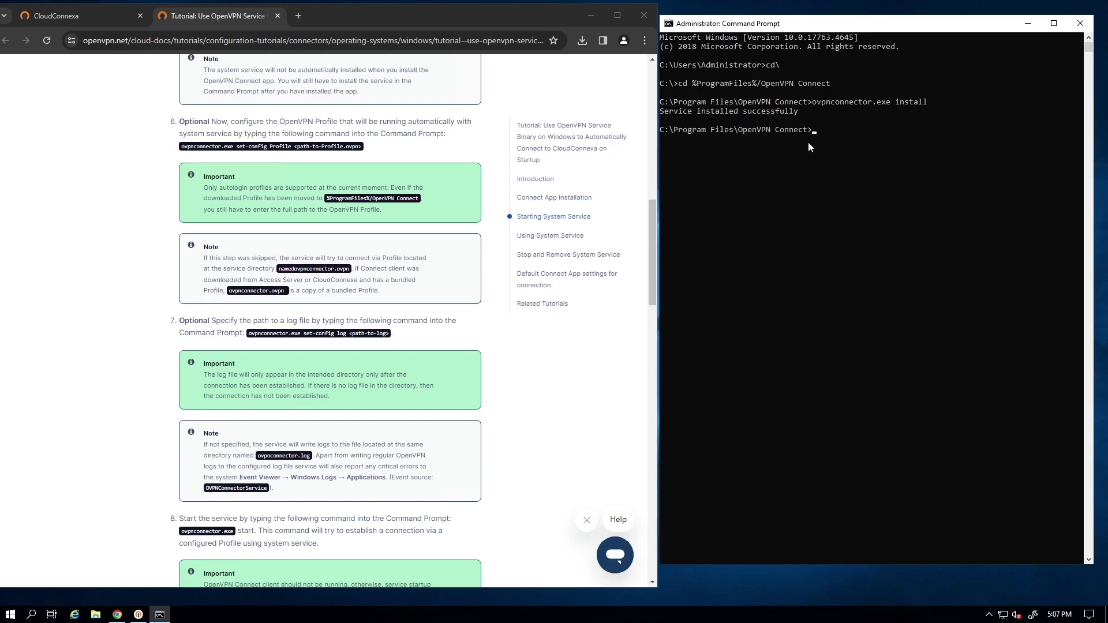
left_click(823, 138)
Run dir in the OpenVPN Connect folder and select ovpnconnector.ovpn in the listing.
type("dir")
key("Return")
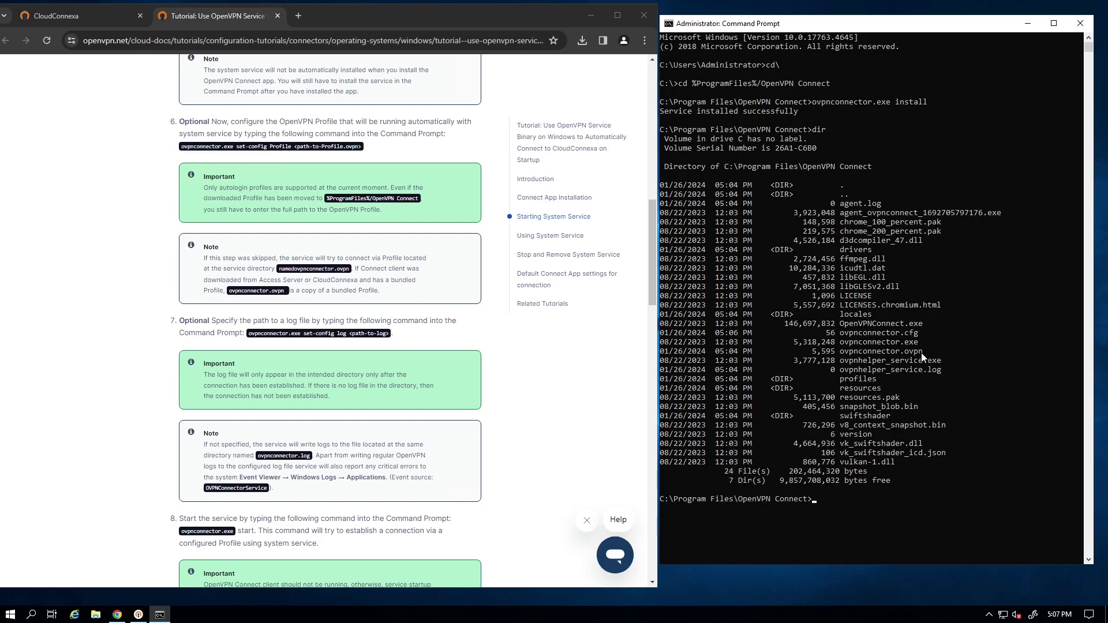
left_click_drag(922, 353, 842, 357)
key("cmd+c")
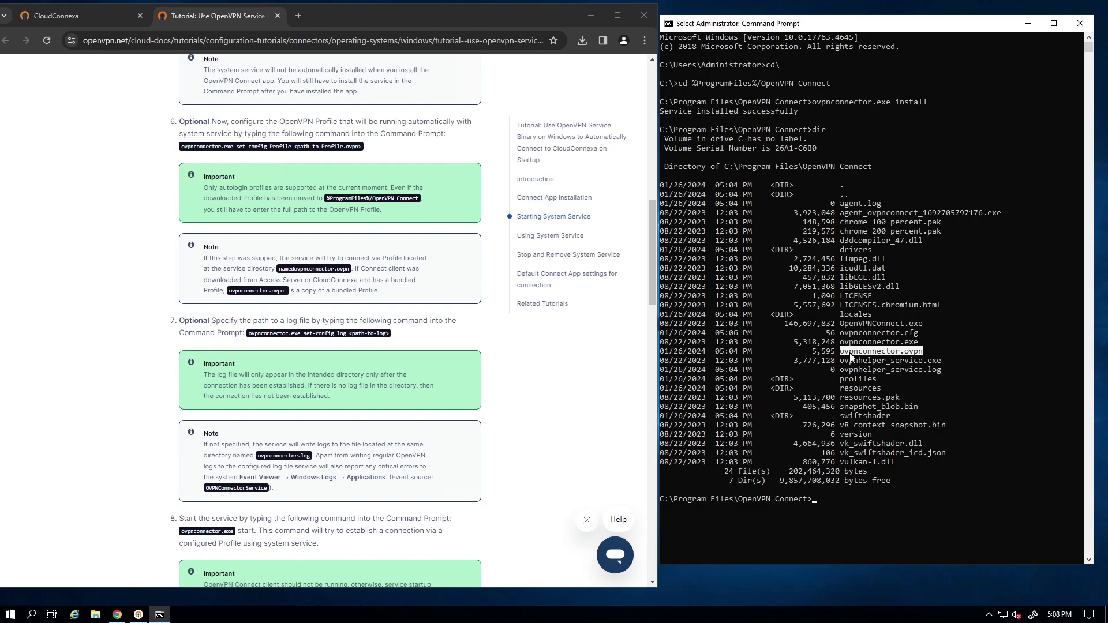
Find the start command in step 8 of the OpenVPN service tutorial.
scroll(368, 369, "down", 4)
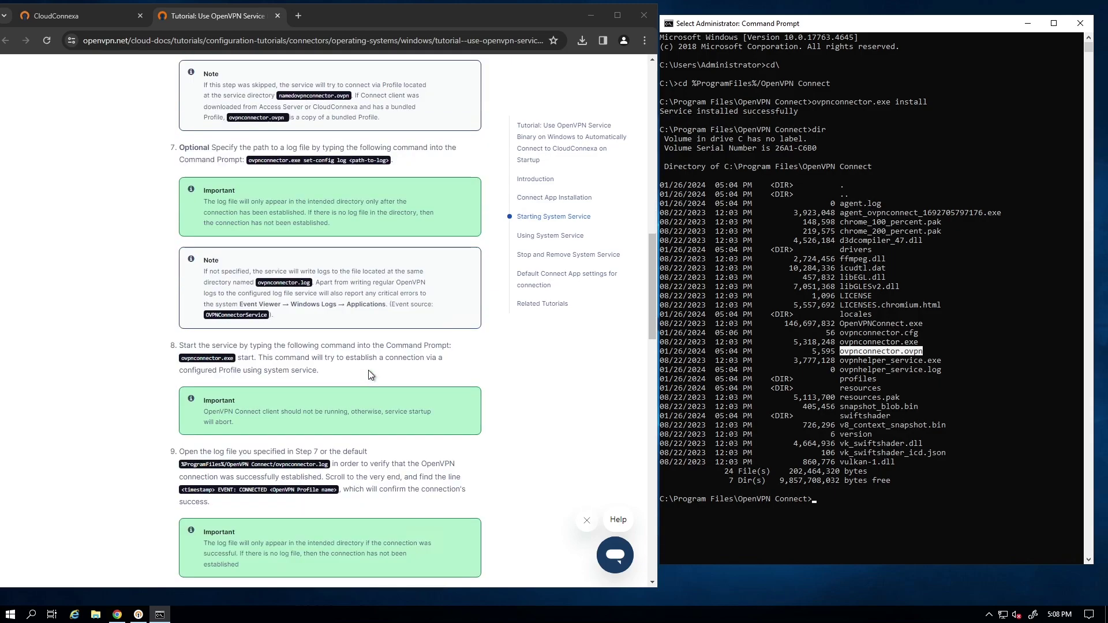
left_click(182, 305)
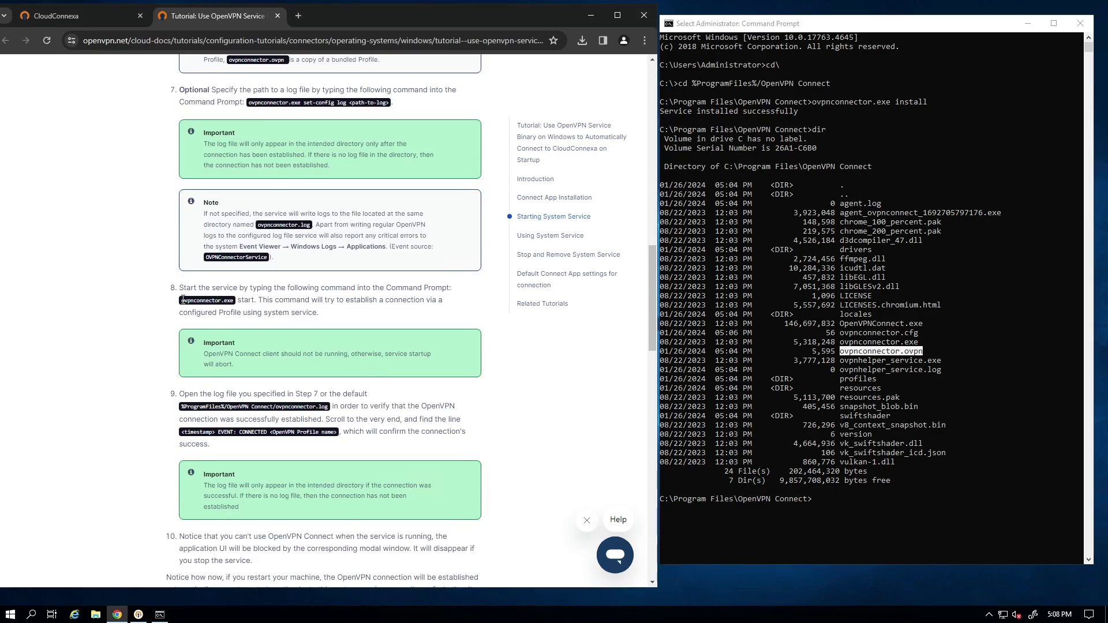
left_click_drag(181, 302, 317, 315)
left_click(321, 321)
Run 'ovpnconnector.ovpn start' in Command Prompt so the Chicago (IL) profile connects.
right_click(829, 500)
right_click(829, 500)
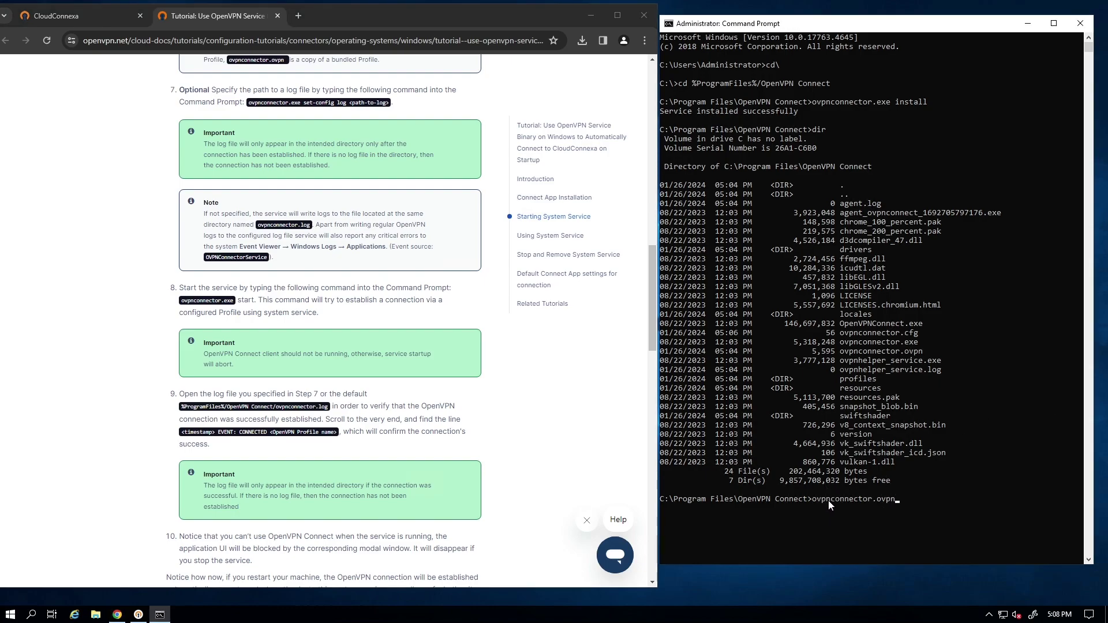
type("start")
key("Return")
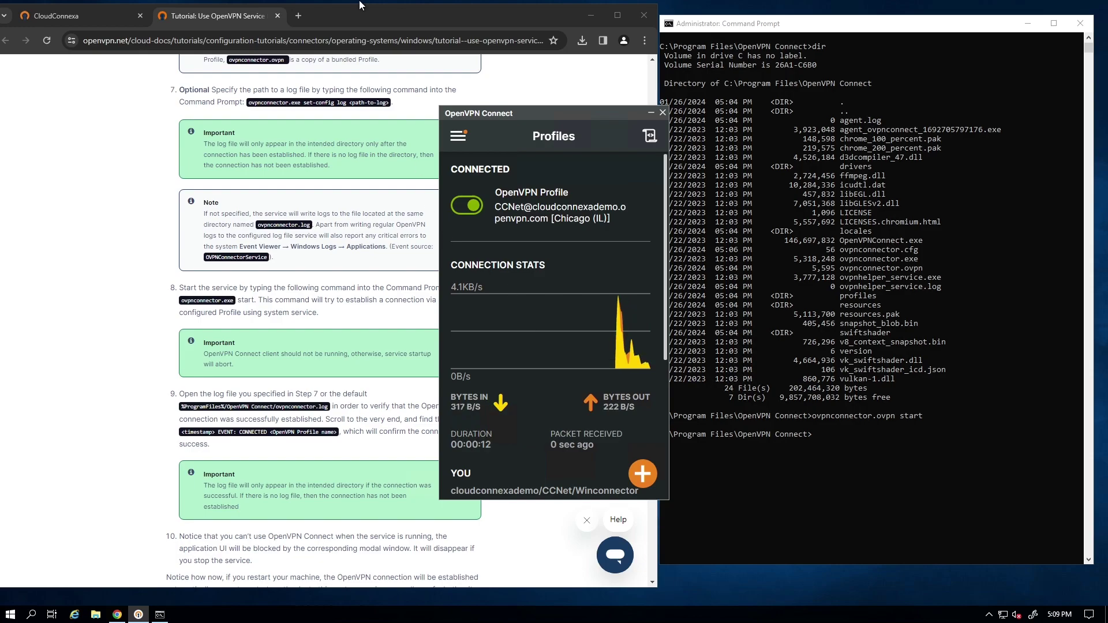
Open step 3's 'Enable routing and NAT on Windows Server' guide from the Deploy Connector page and skim it.
left_click(56, 15)
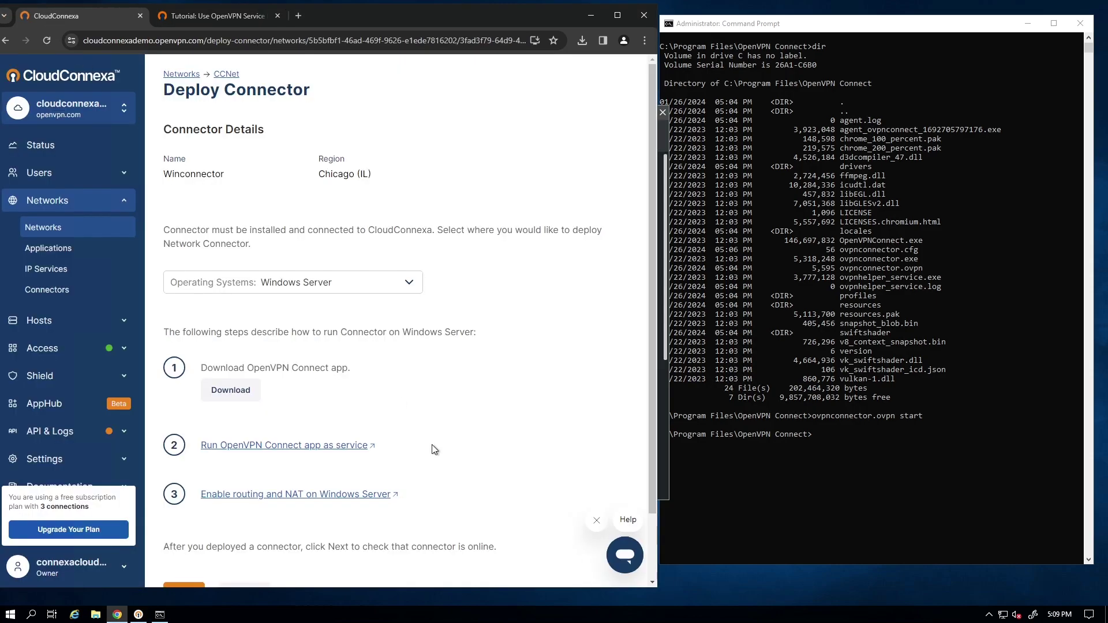
scroll(430, 468, "down", 2)
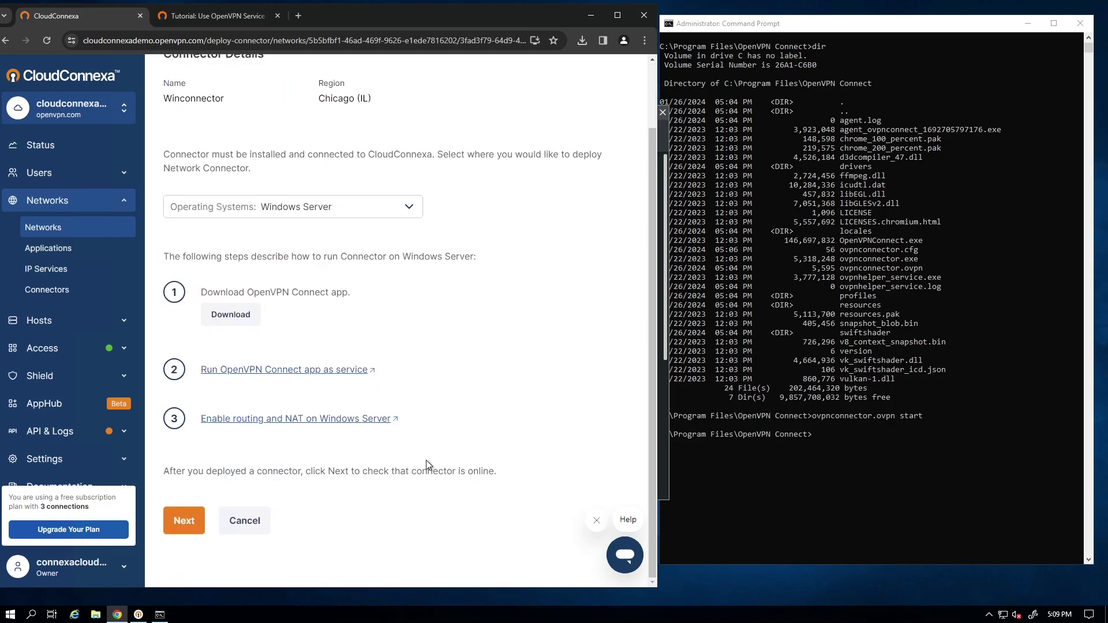
left_click(286, 421)
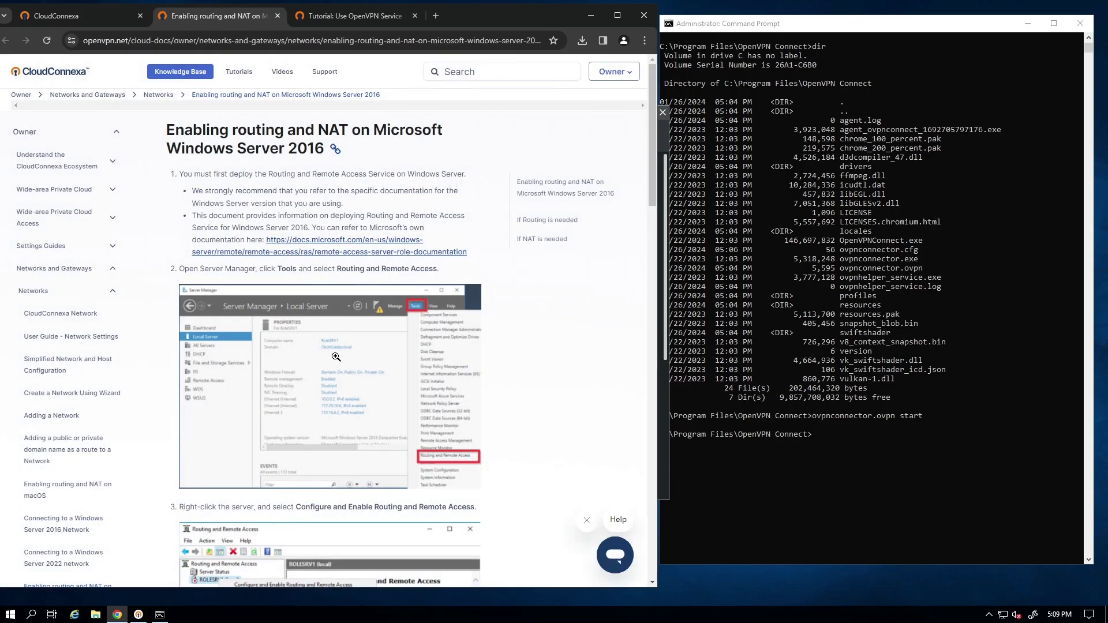
scroll(351, 248, "down", 2)
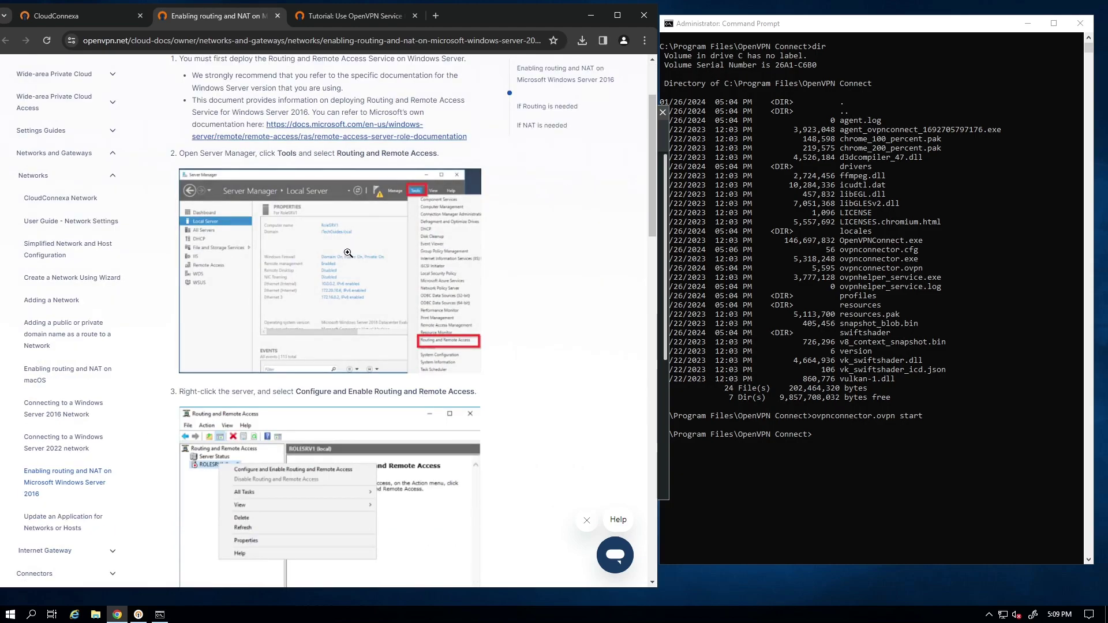
scroll(348, 252, "down", 6)
scroll(355, 344, "up", 4)
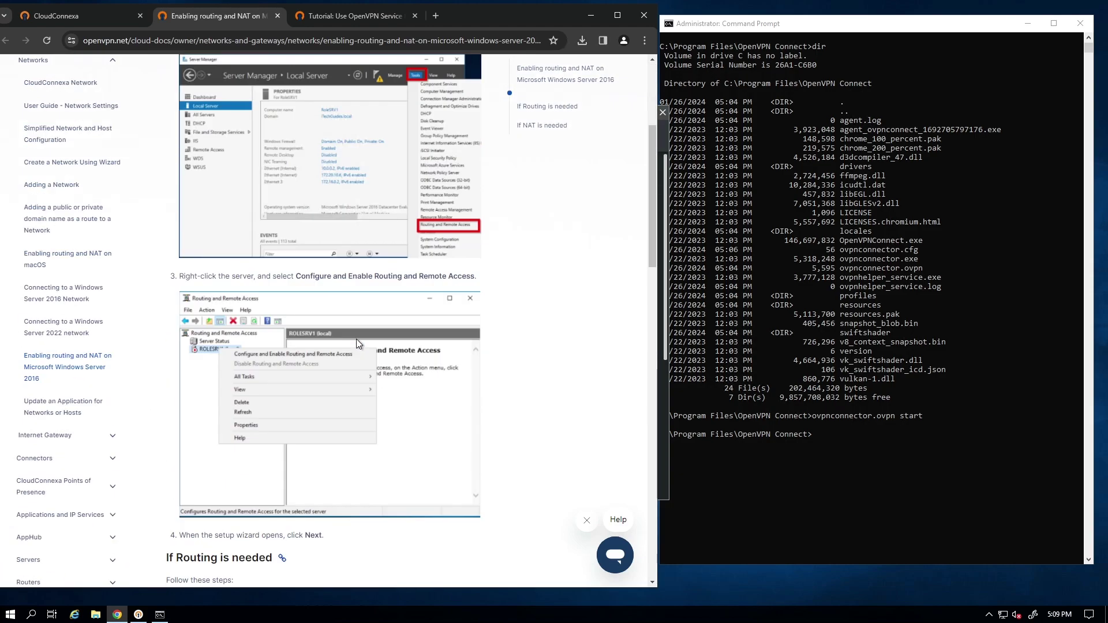
scroll(357, 344, "up", 4)
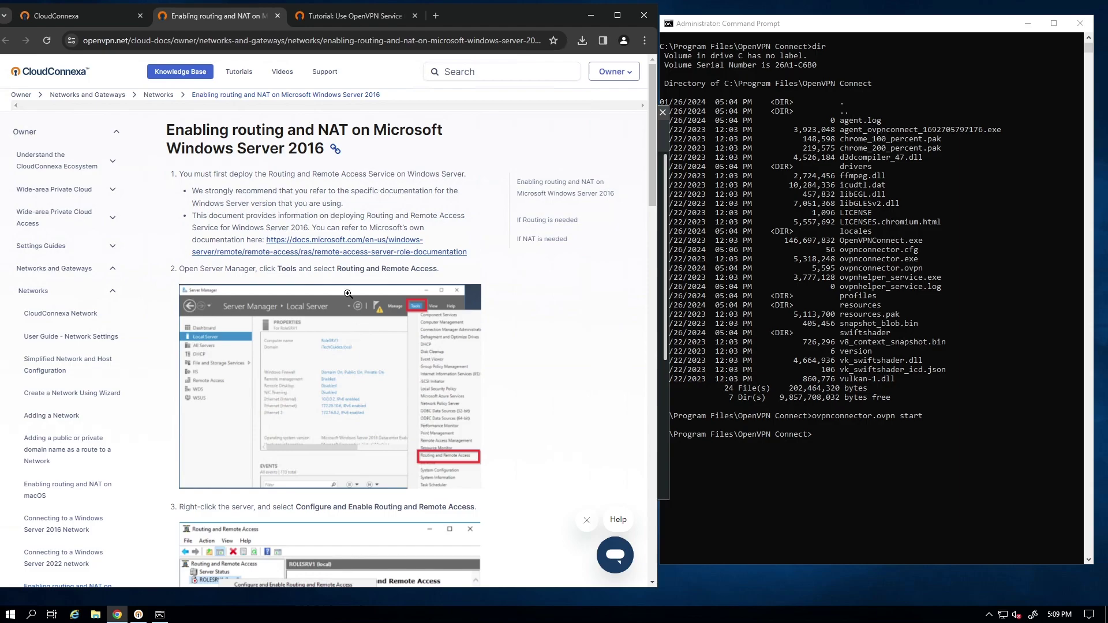
Check the connector status and finish deployment, listing Winconnector Online in Chicago (IL) under CCNet.
left_click(98, 18)
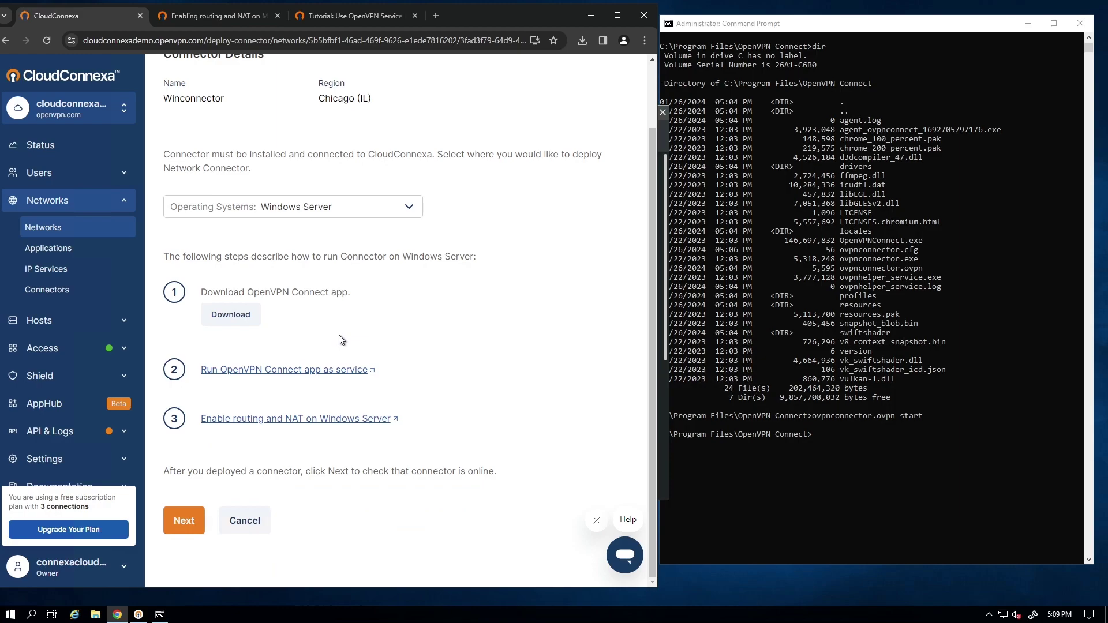
left_click(184, 522)
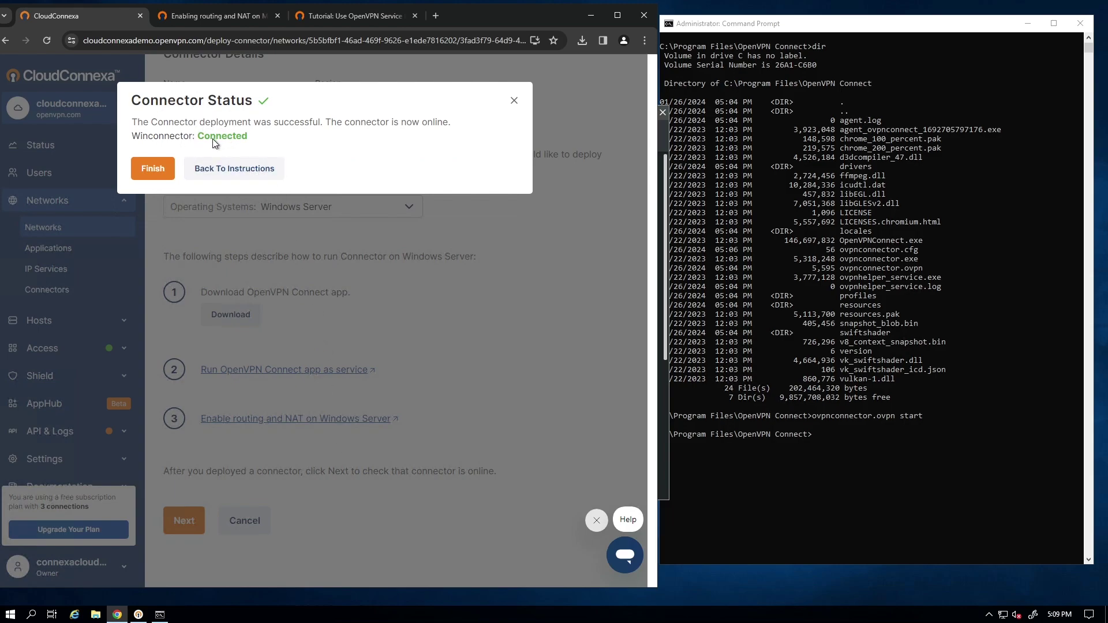
left_click(154, 169)
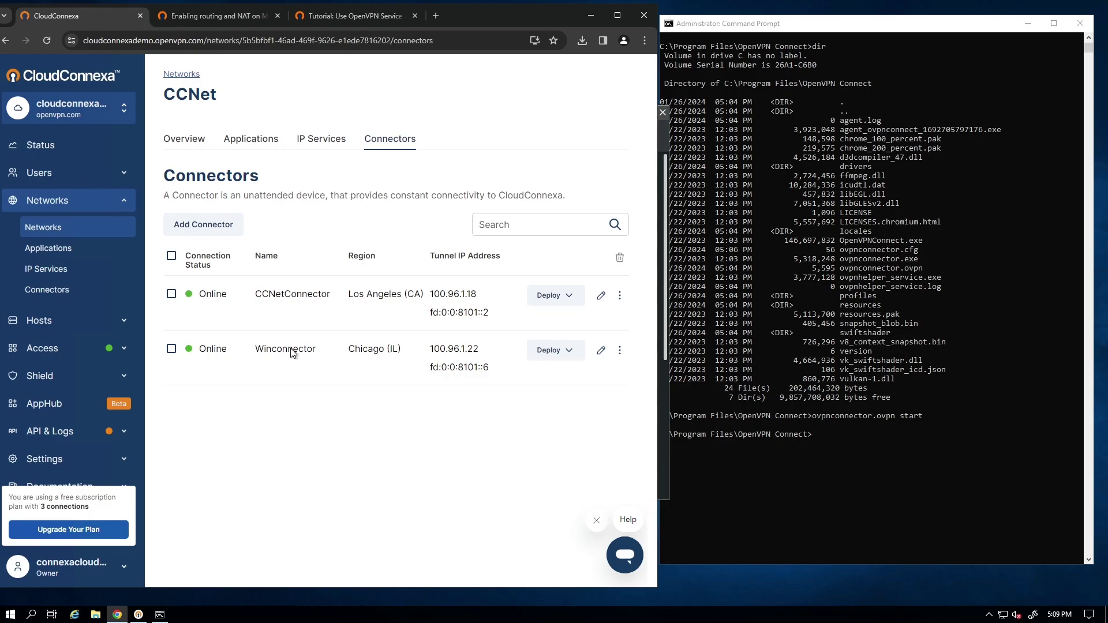
left_click(11, 615)
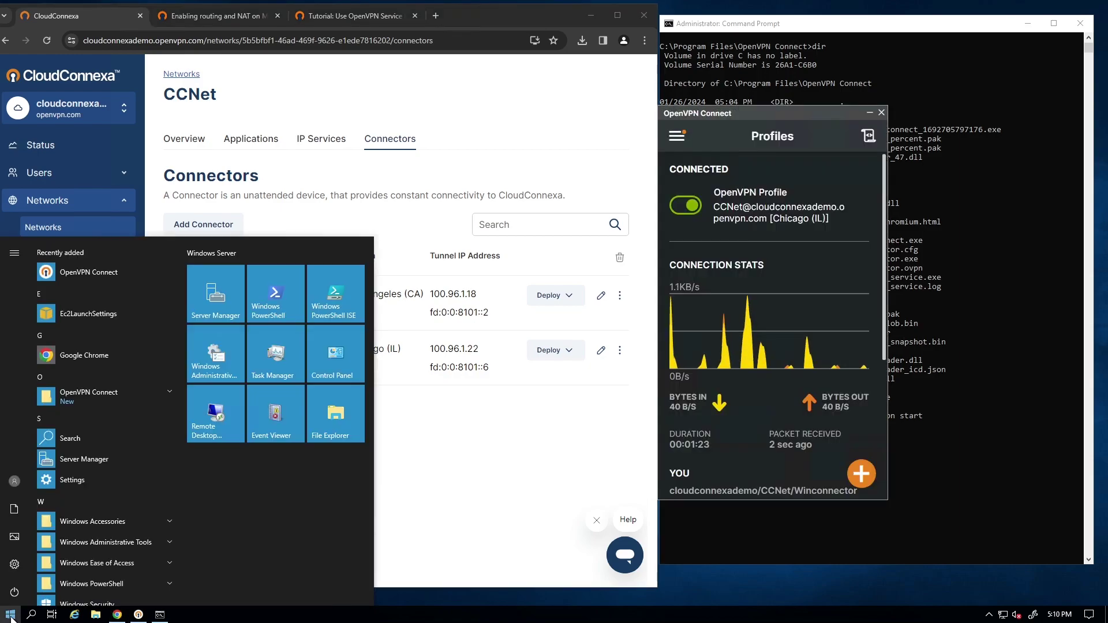
type("servic")
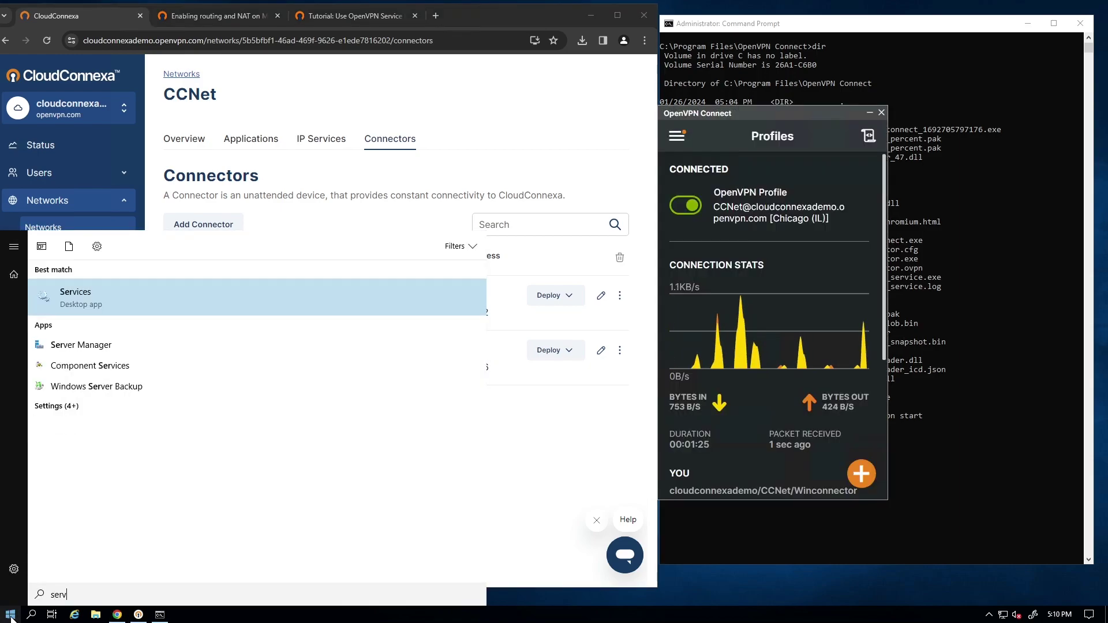
type("es")
key("Return")
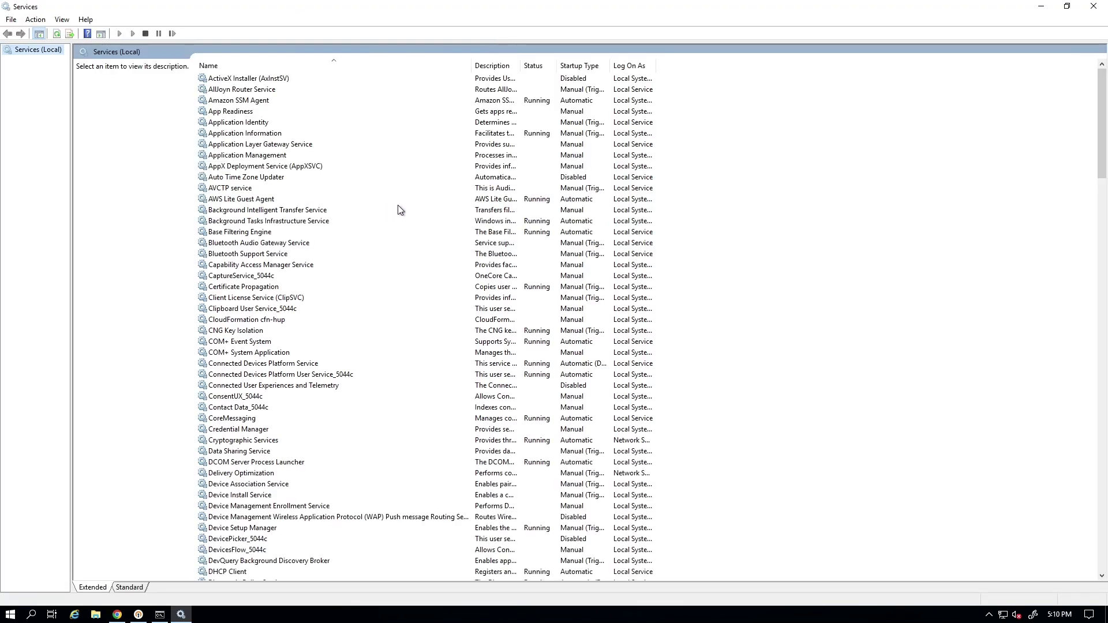
left_click(235, 419)
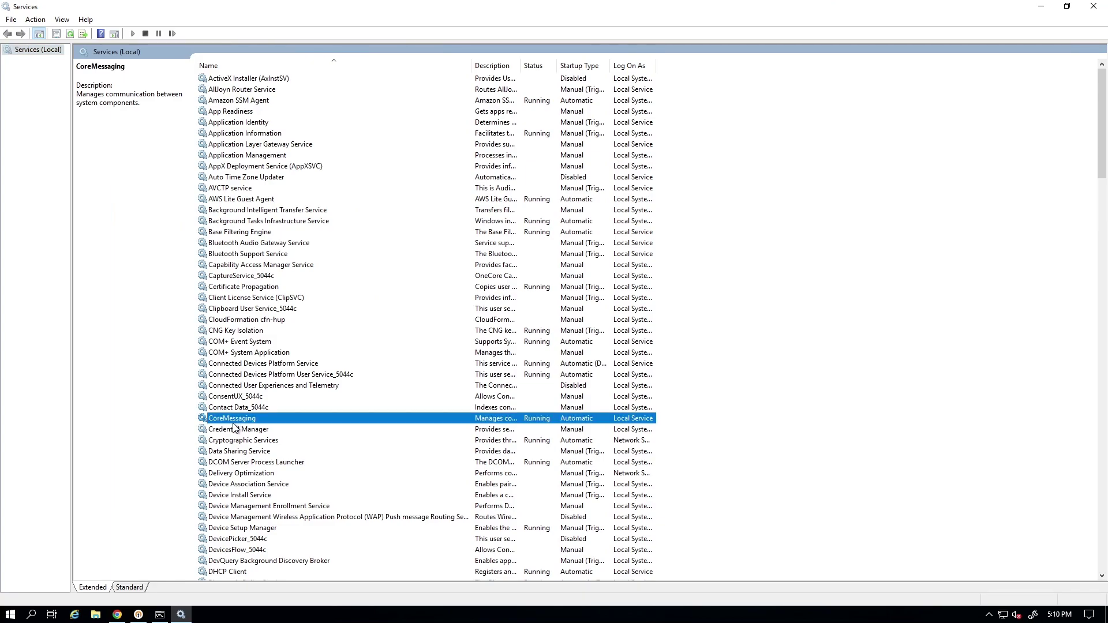
key("o")
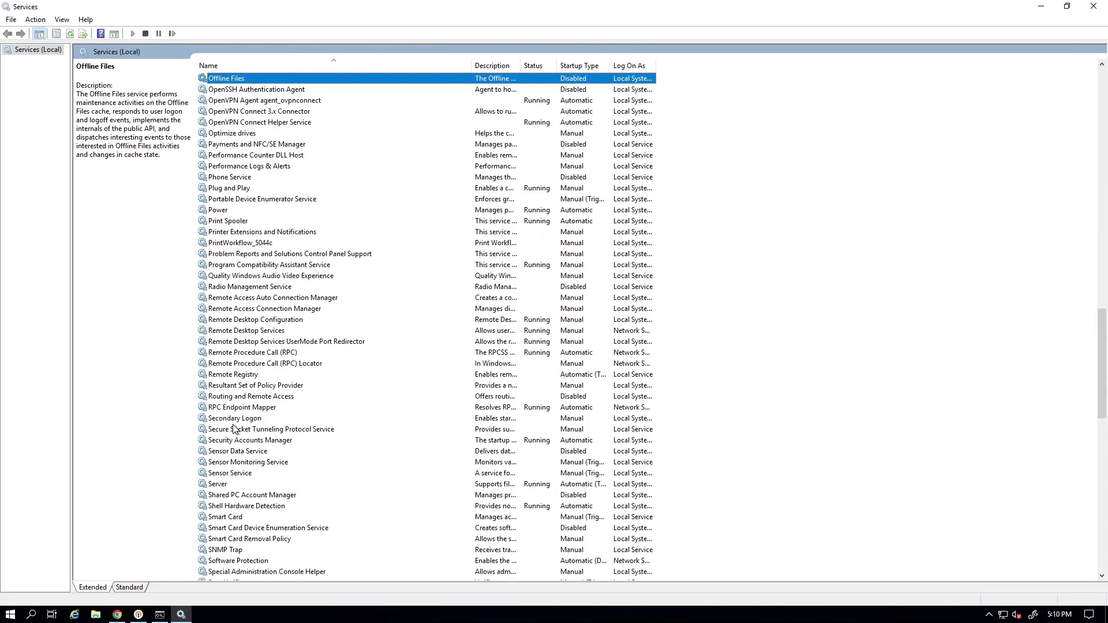
left_click(231, 102)
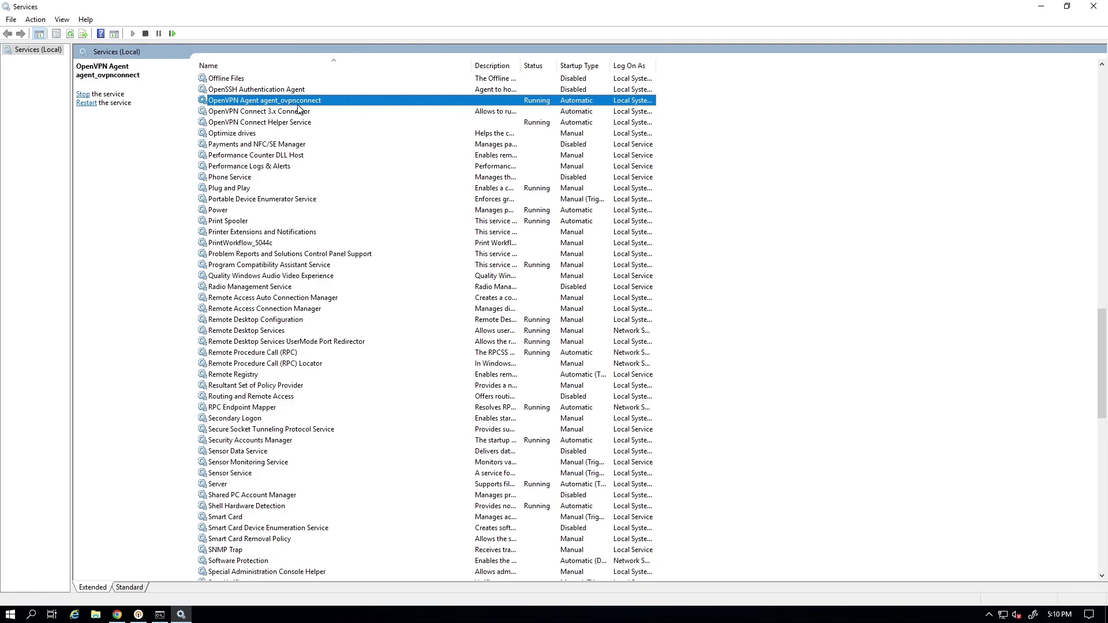
left_click(1093, 7)
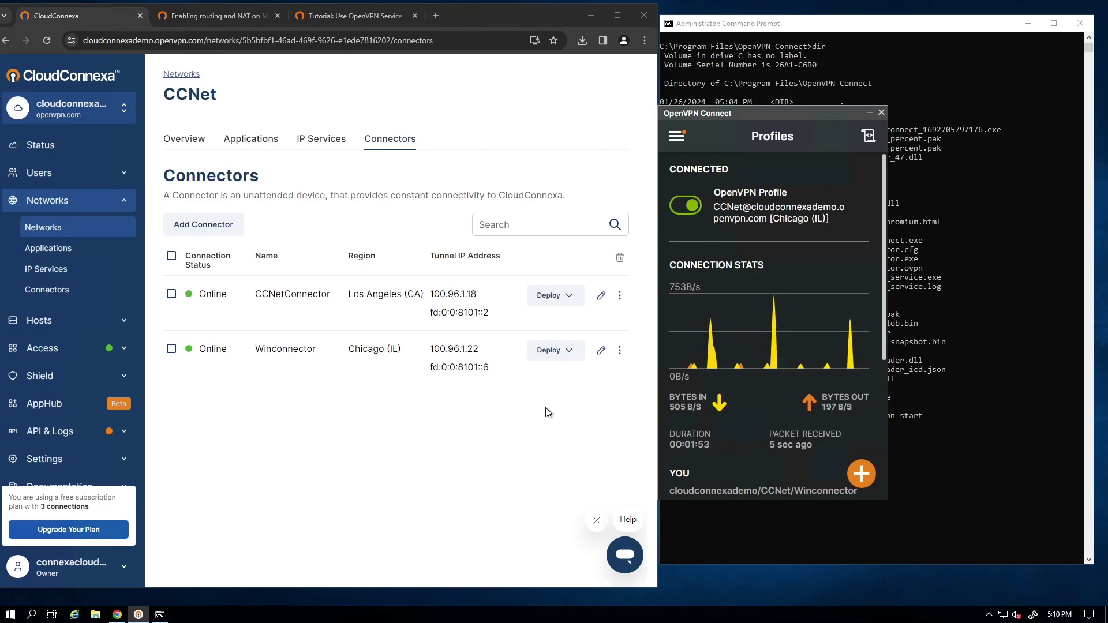
Locate the 'Stop and Remove System Service' heading in the OpenVPN service tutorial, then close Chrome.
left_click(337, 17)
scroll(301, 174, "up", 1)
scroll(301, 174, "down", 3)
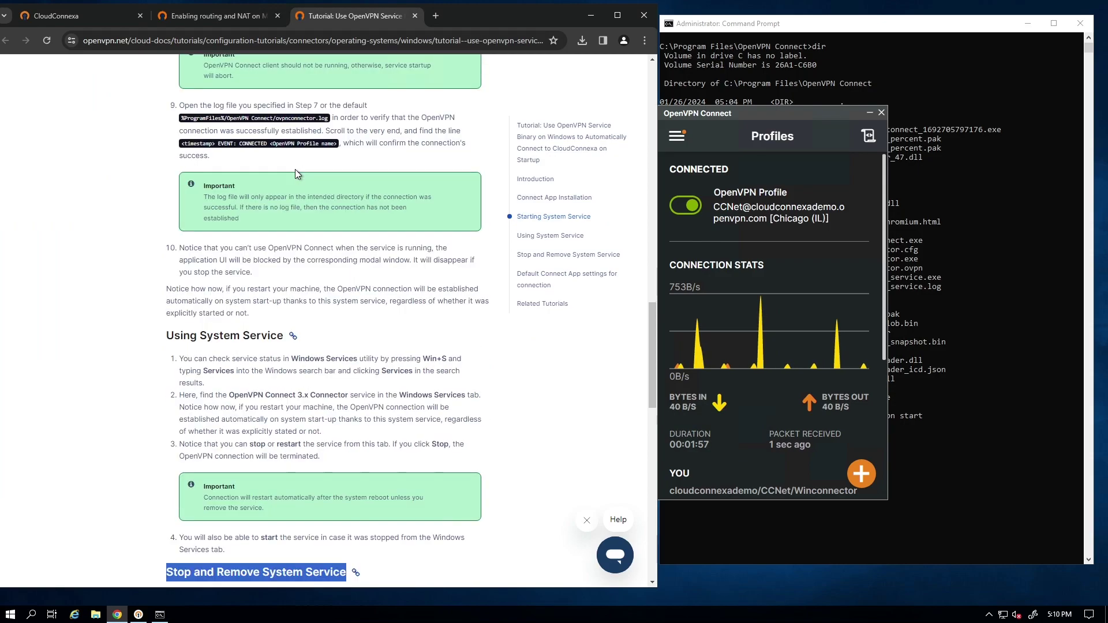
scroll(302, 174, "down", 9)
scroll(302, 174, "up", 4)
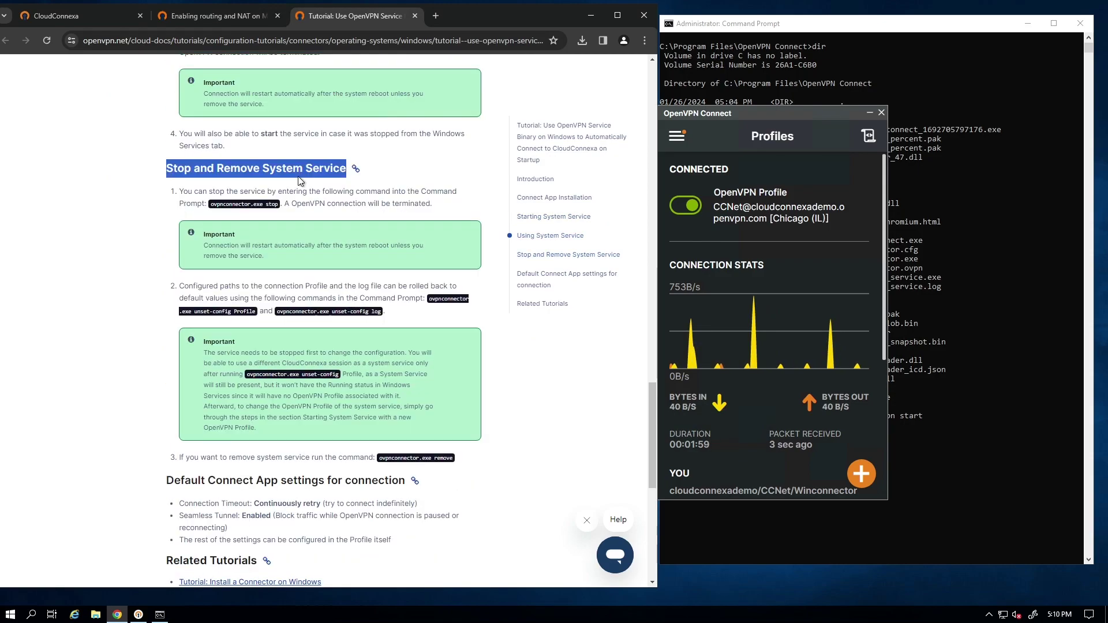
left_click(250, 164)
left_click_drag(166, 169, 366, 178)
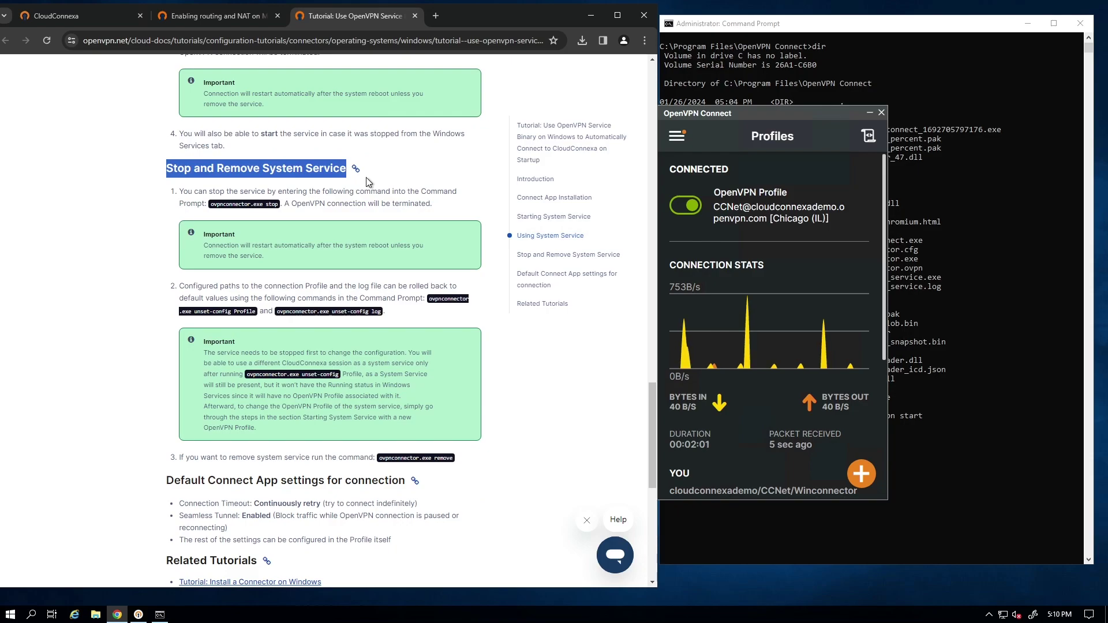
left_click(247, 177)
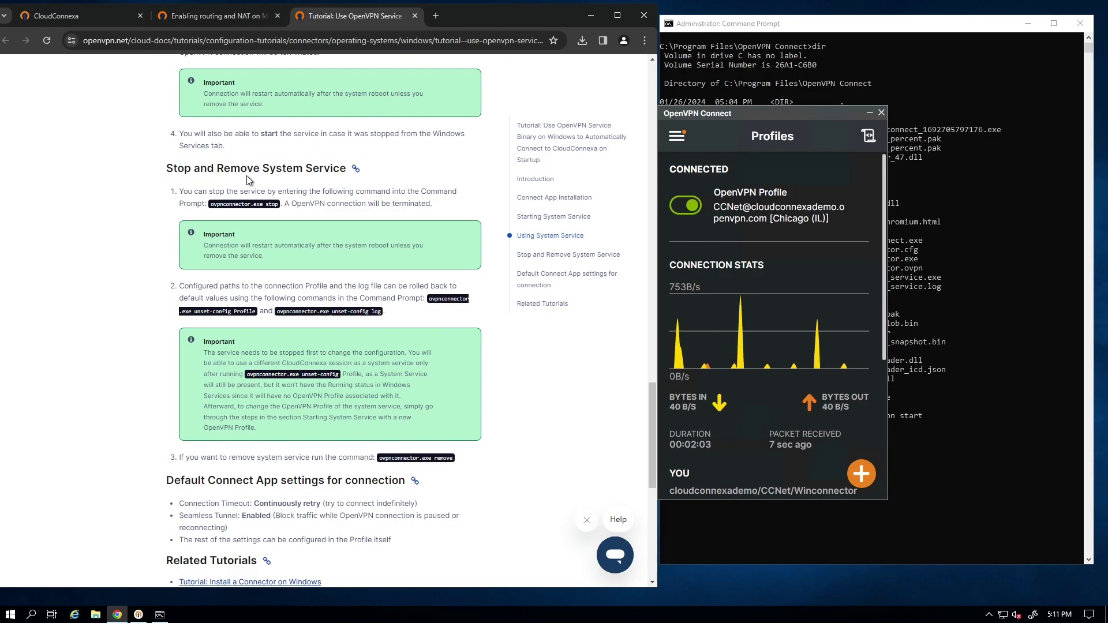
left_click(642, 18)
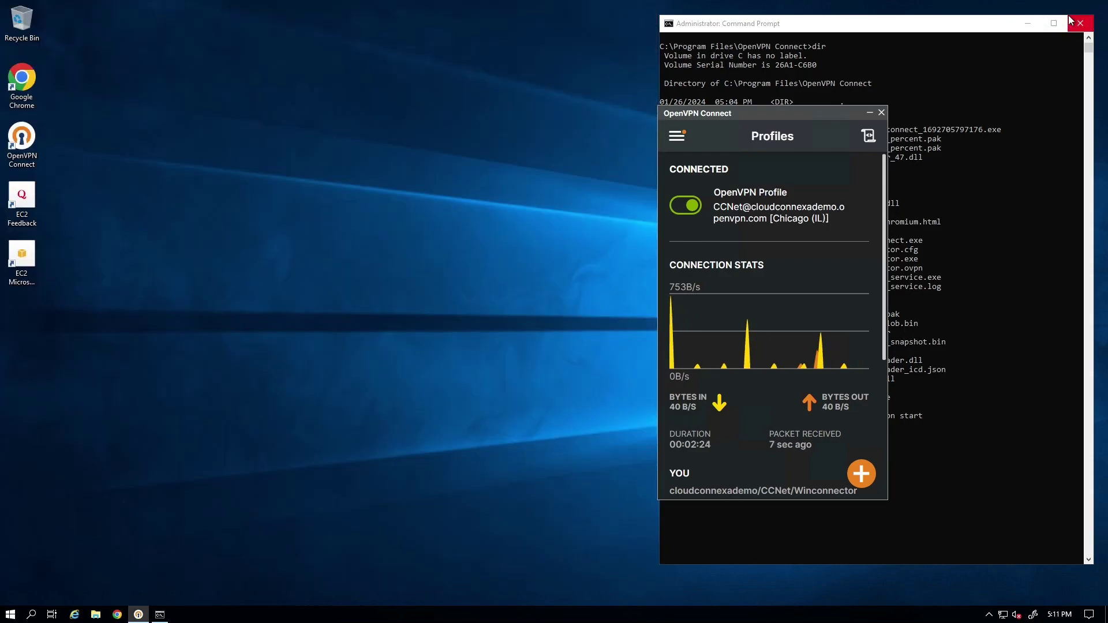
Close Command Prompt and restart Windows with a shutdown reason, returning to a bare desktop.
left_click(1080, 23)
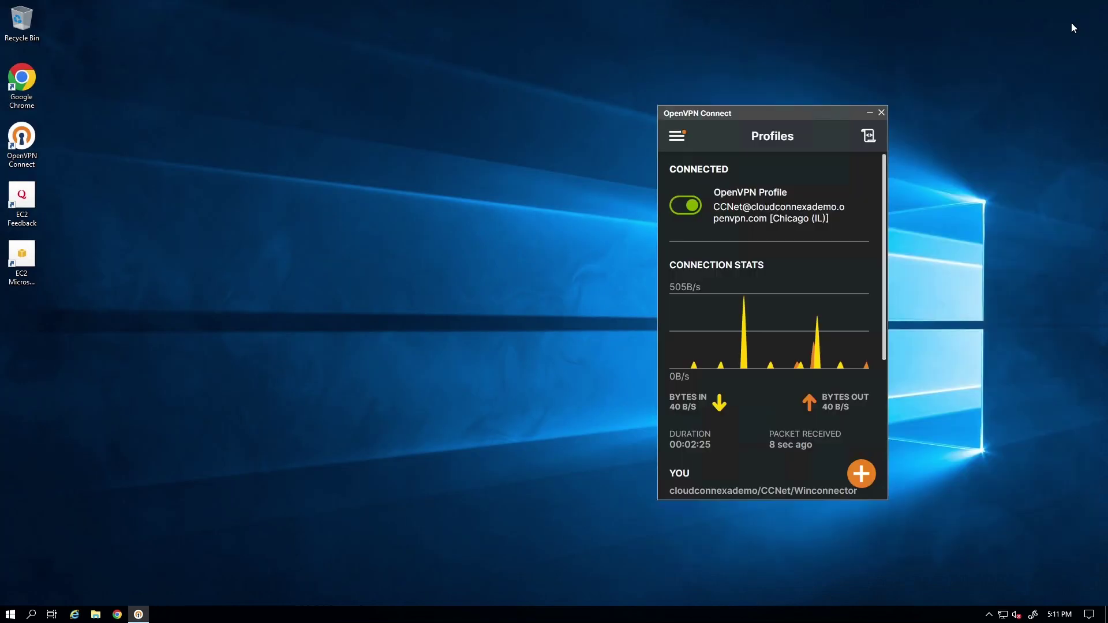
left_click(11, 614)
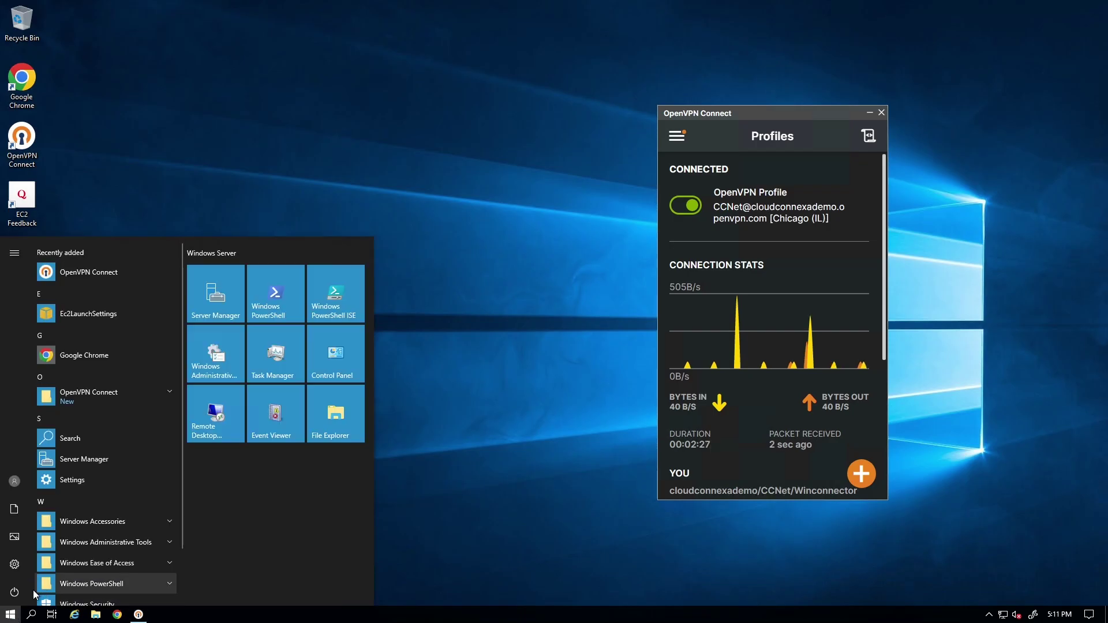
left_click(15, 593)
left_click(26, 559)
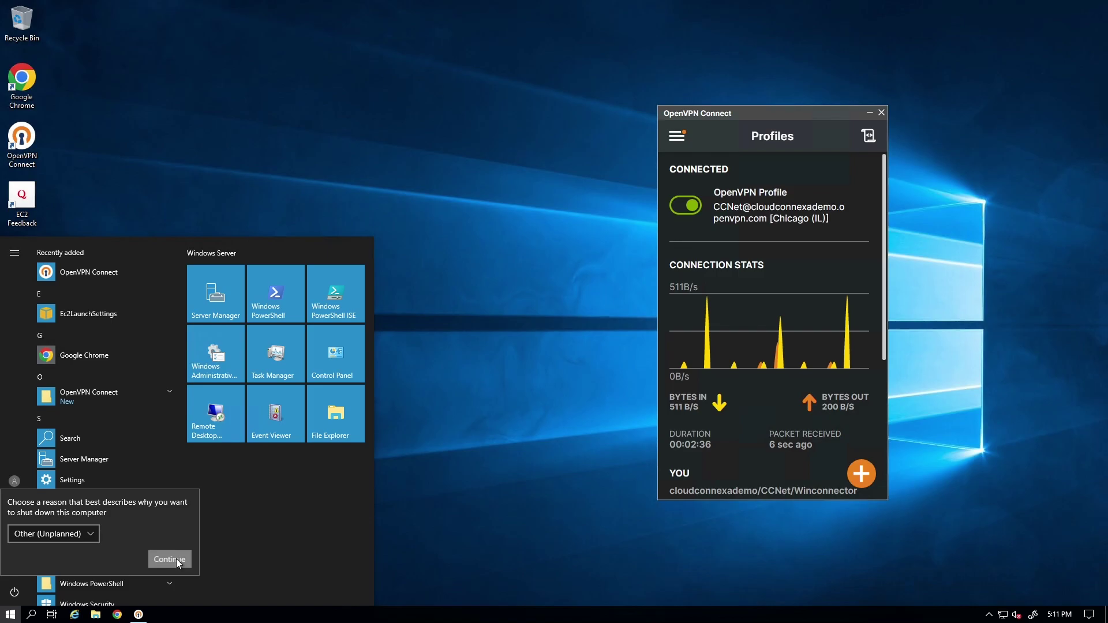
left_click(170, 558)
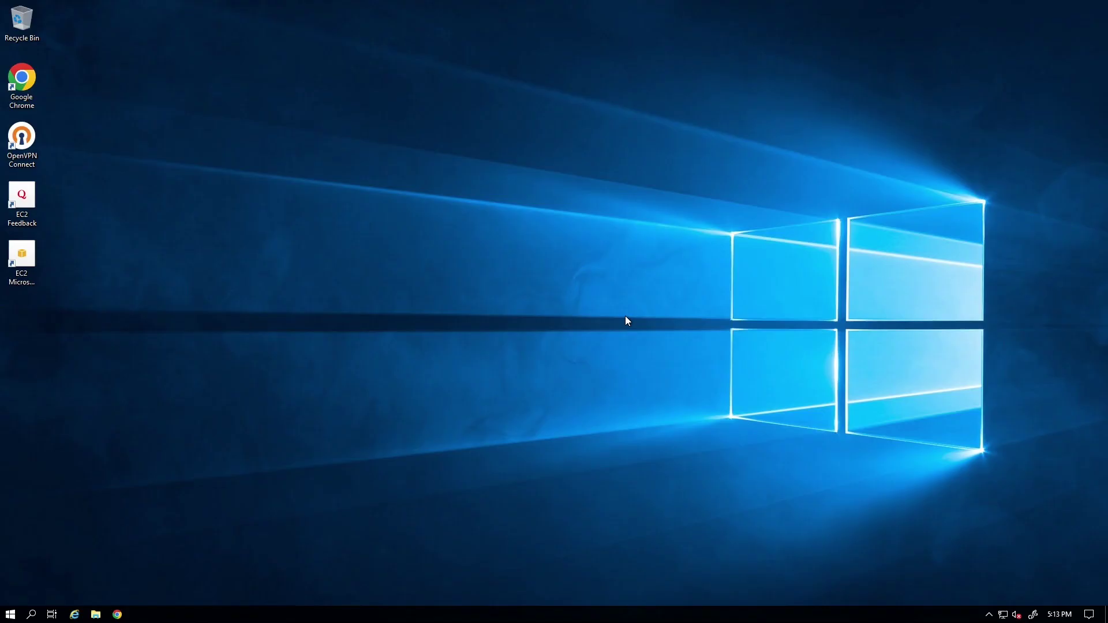
Confirm OpenVPN Agent agent_ovpnconnect is Running in Services, then open the CloudConnexa portal in Chrome.
left_click(9, 616)
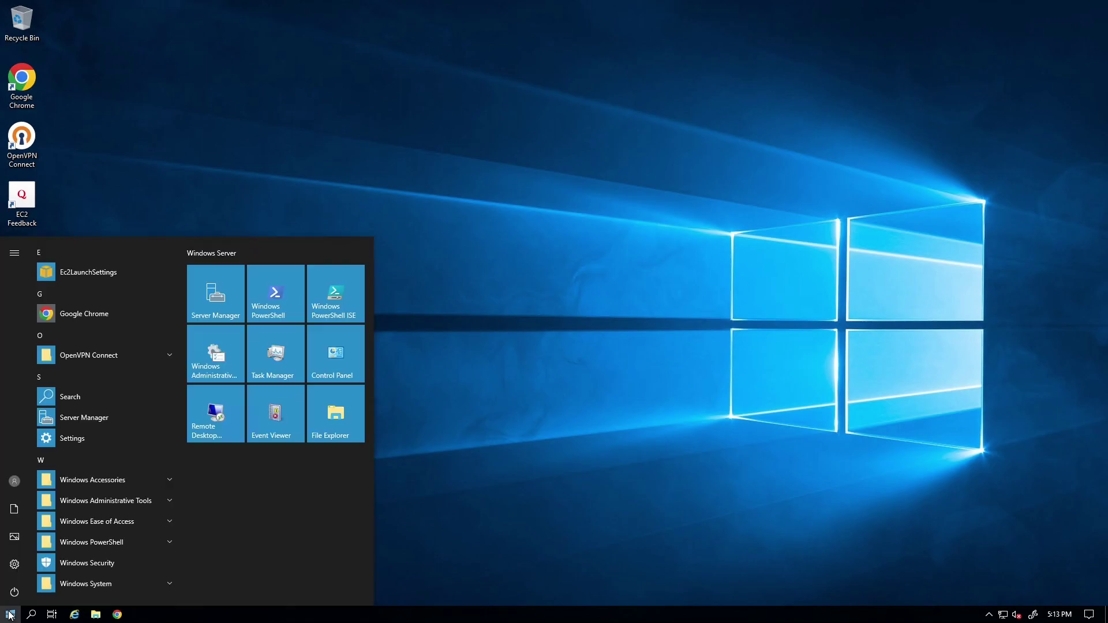
type("service")
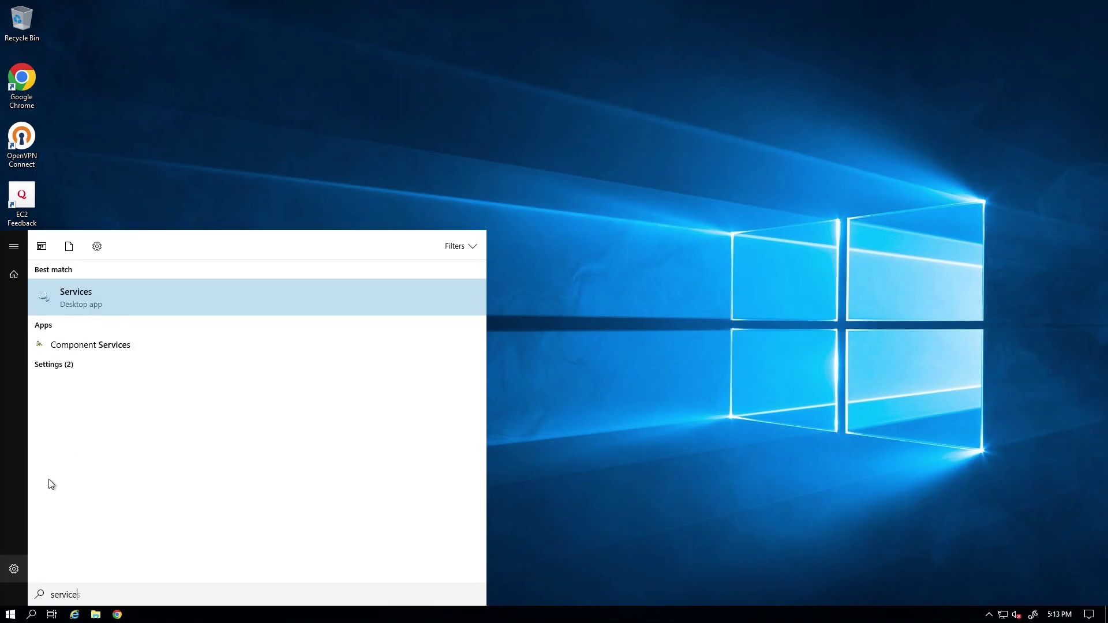
left_click(88, 294)
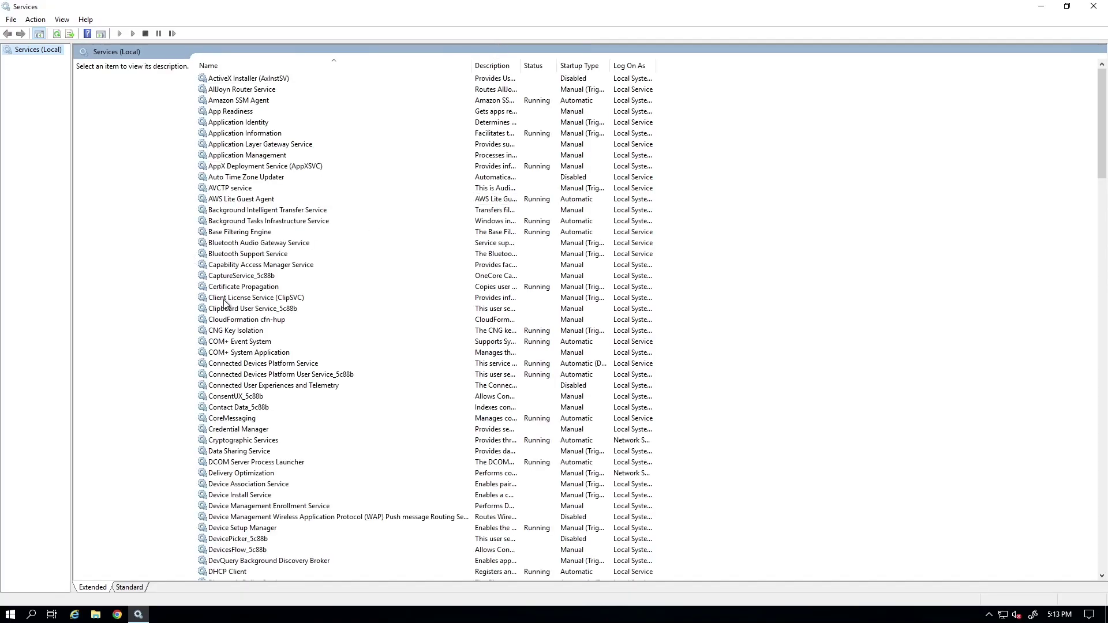
left_click(219, 354)
key("o")
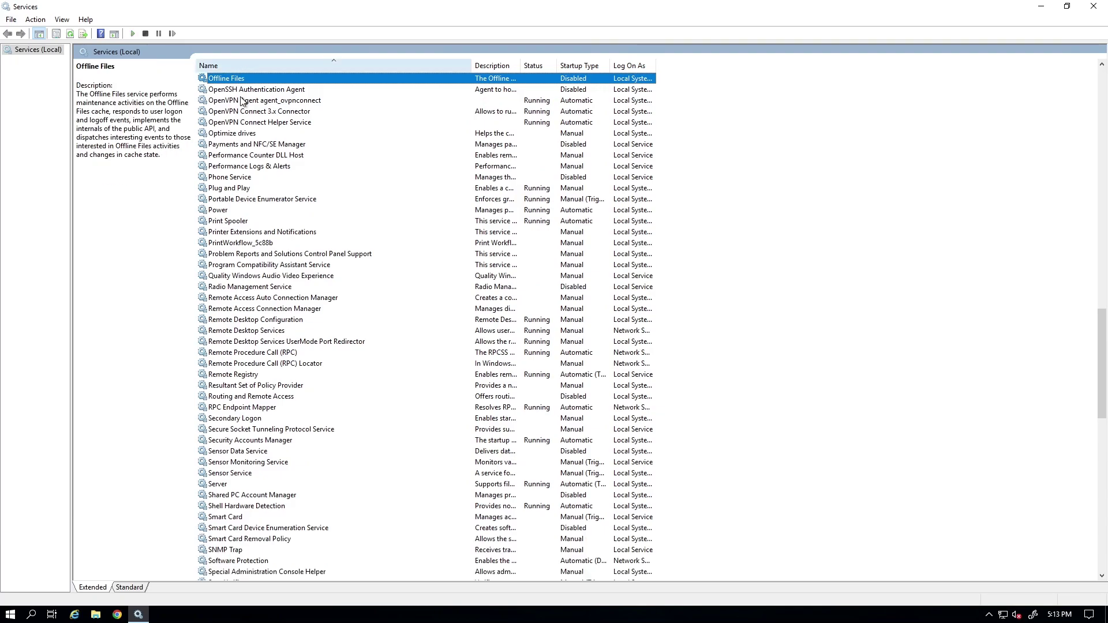
left_click(238, 102)
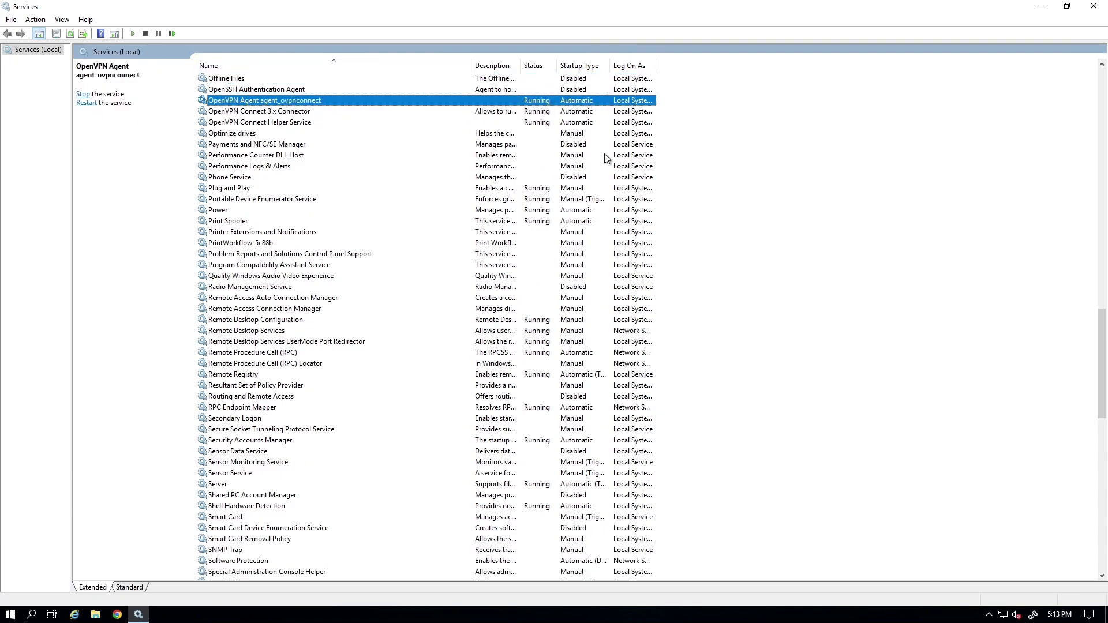
left_click(118, 615)
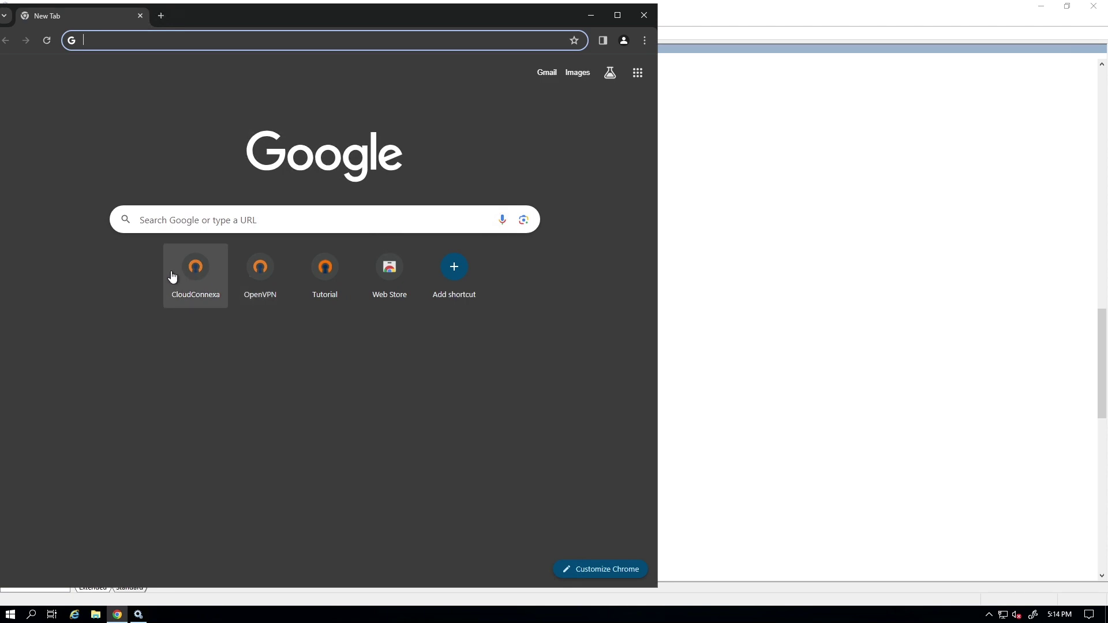
left_click(174, 272)
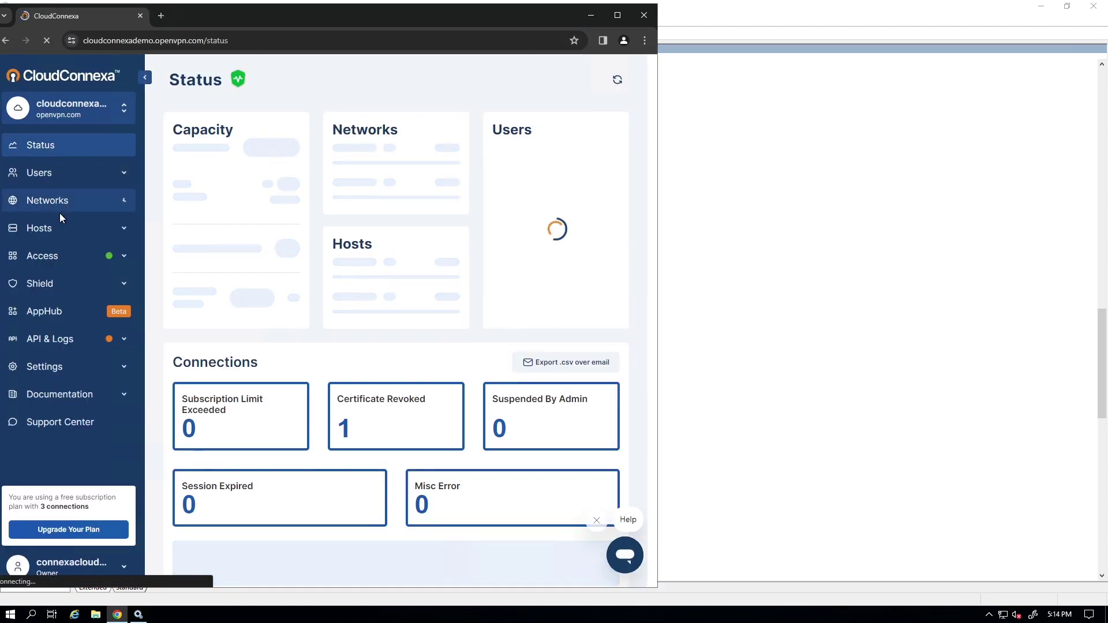
Go to Networks > CCNet > Connectors to see Winconnector Online in Chicago (IL).
left_click(124, 205)
left_click(41, 228)
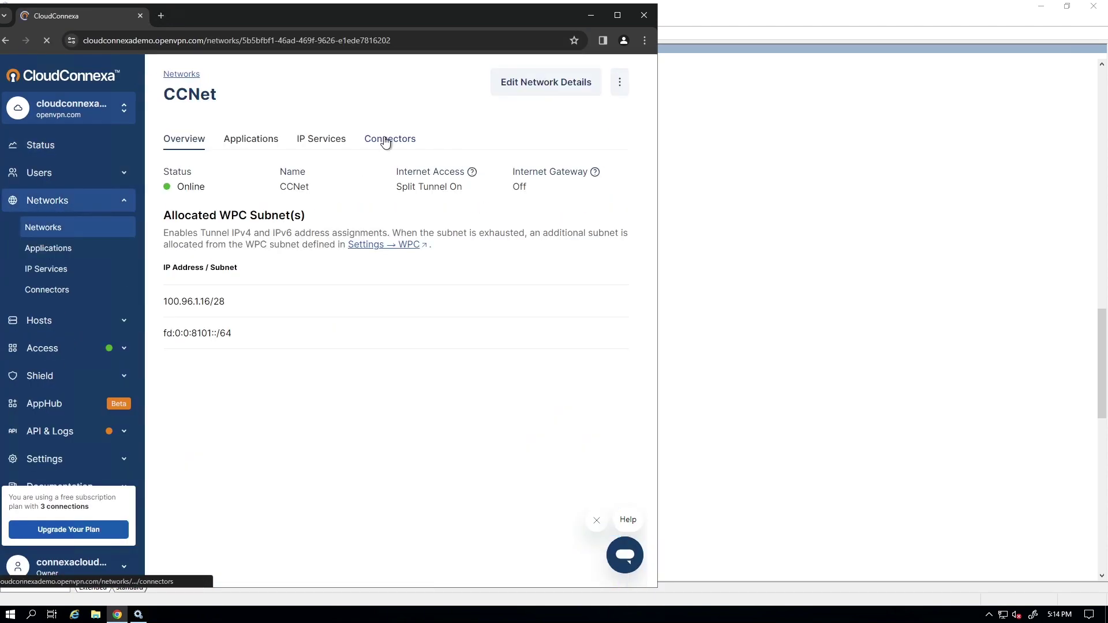
left_click(385, 140)
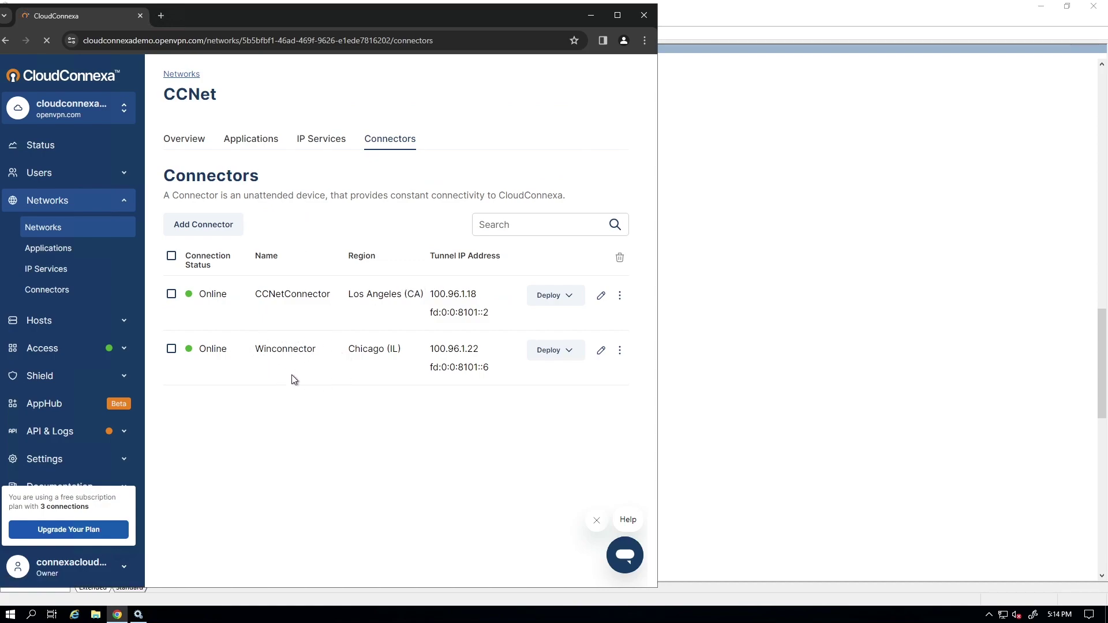
Browse File Explorer to C:\Program Files\OpenVPN Connect and select ovpnconnector.log.
left_click(587, 16)
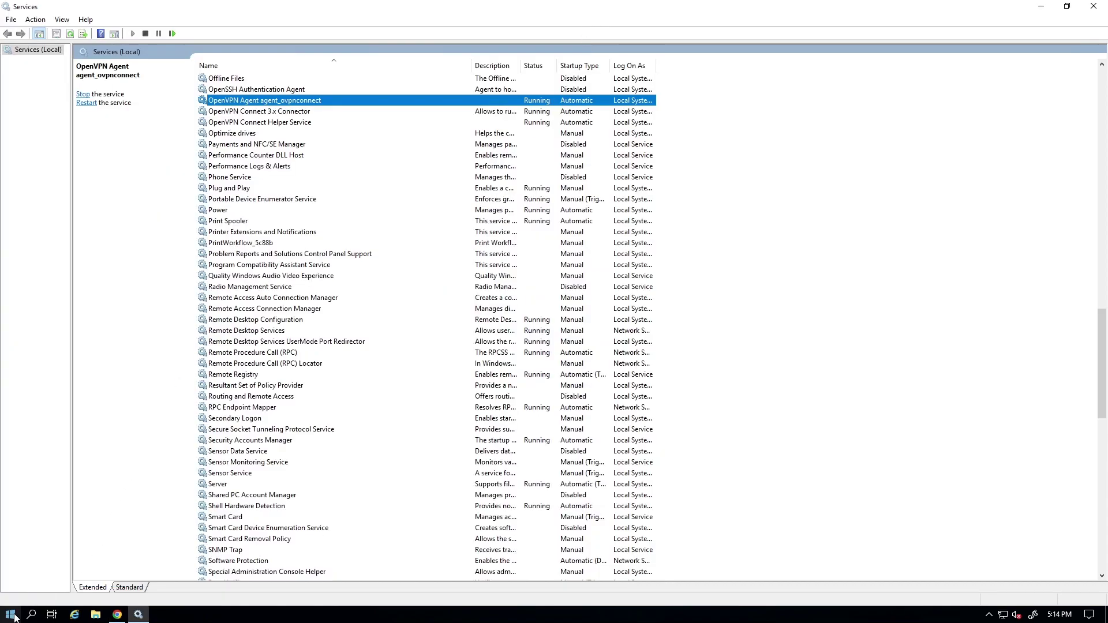
left_click(95, 615)
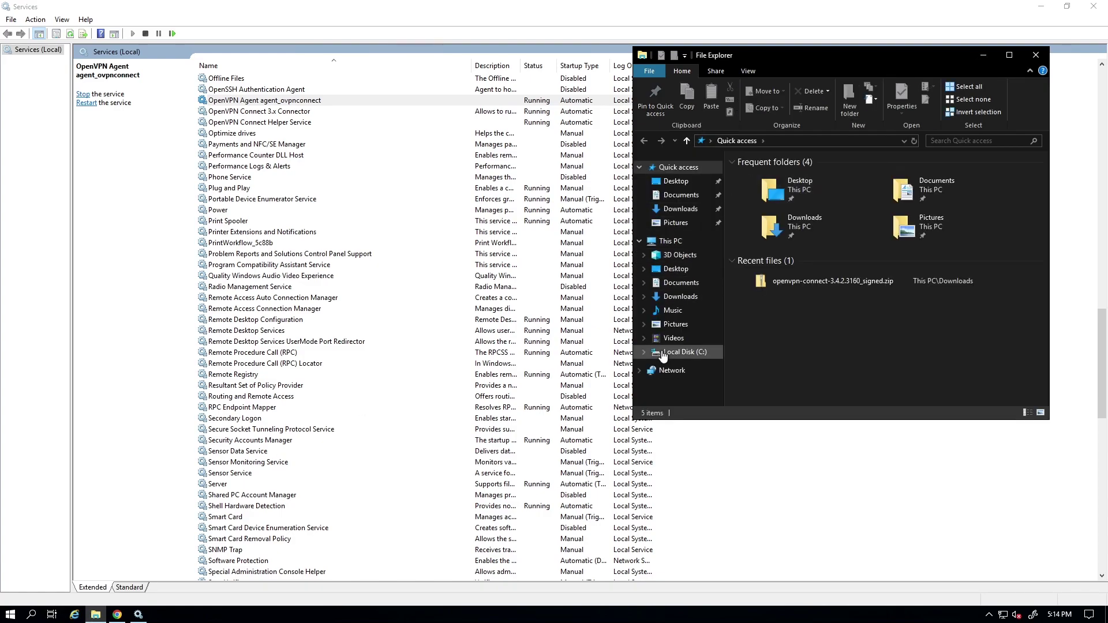
left_click(662, 353)
double_click(767, 198)
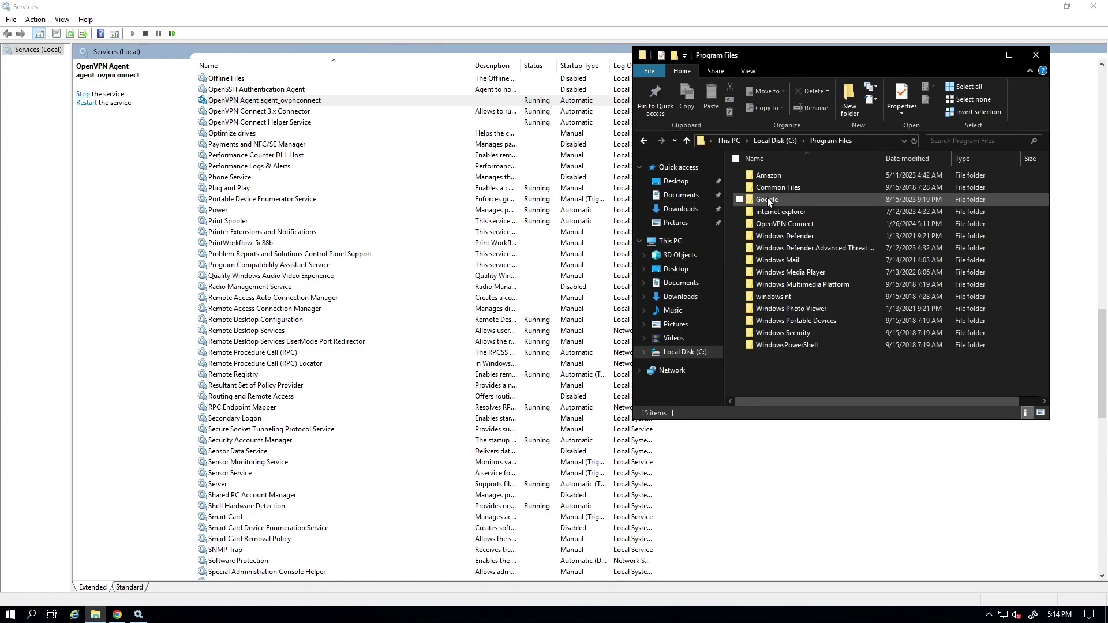
double_click(773, 225)
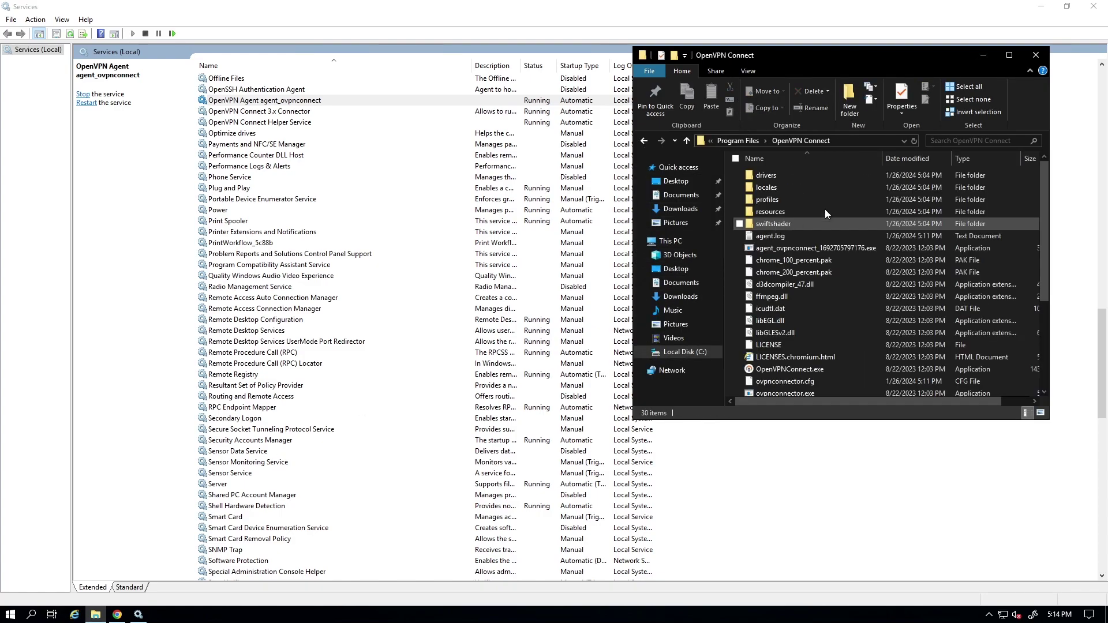
left_click(1015, 53)
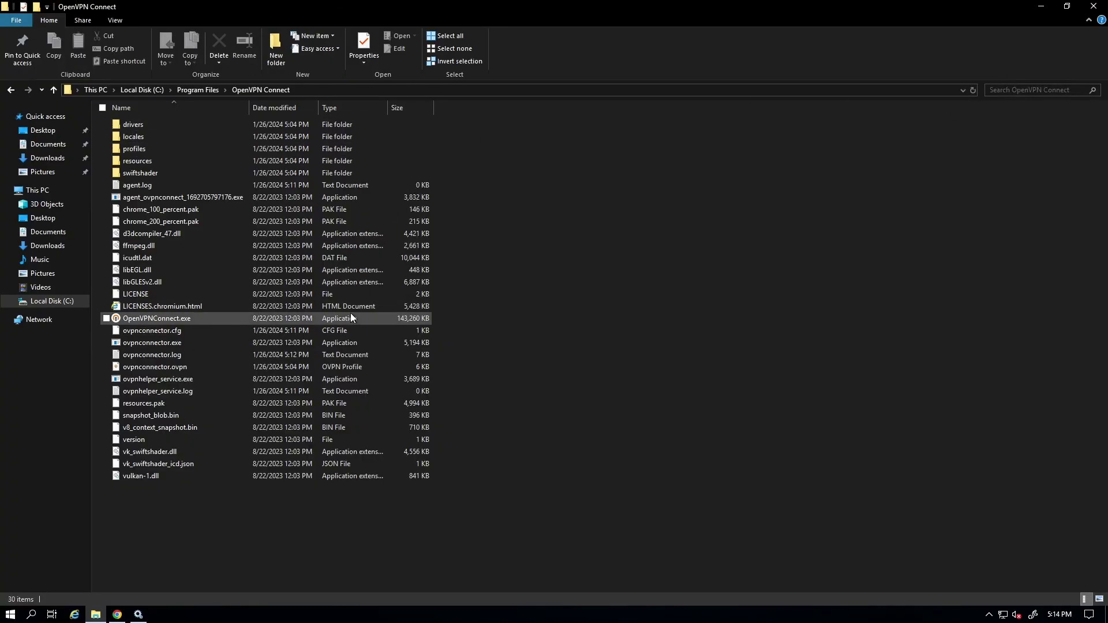
left_click(162, 359)
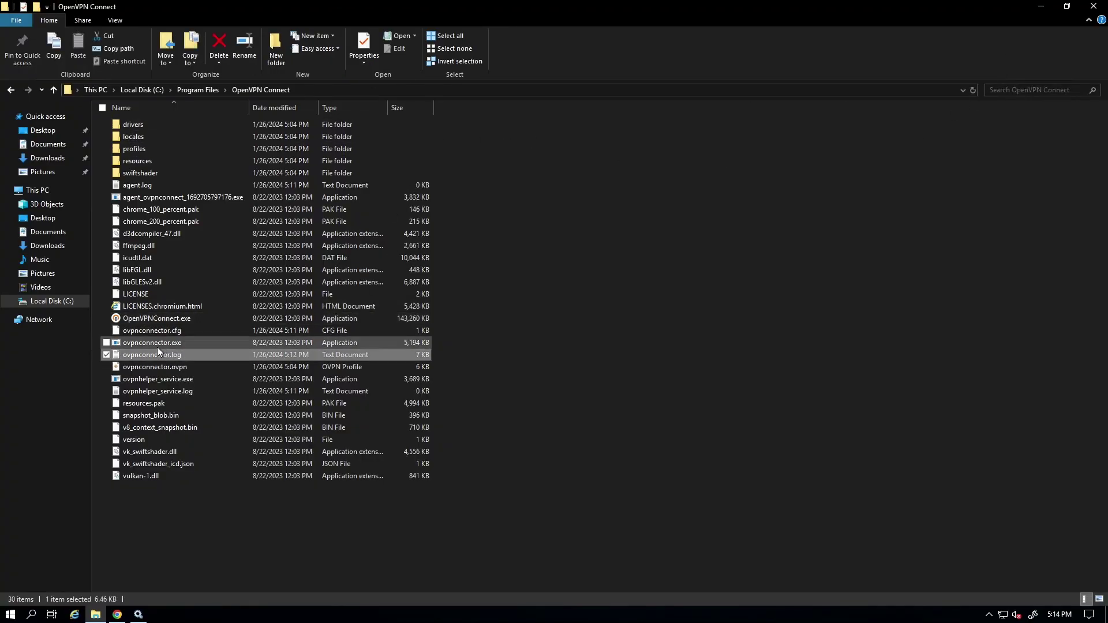
Open ovpnconnector.log in Notepad, jump to the end, and highlight the 'Connected via TUN_WIN' entry.
double_click(150, 355)
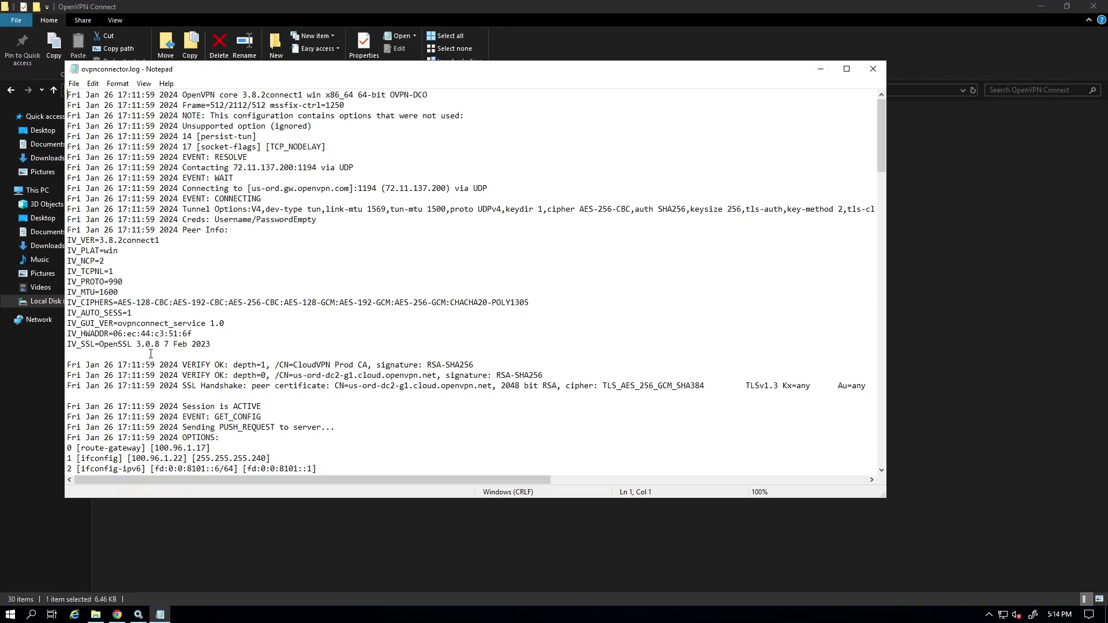
left_click(854, 68)
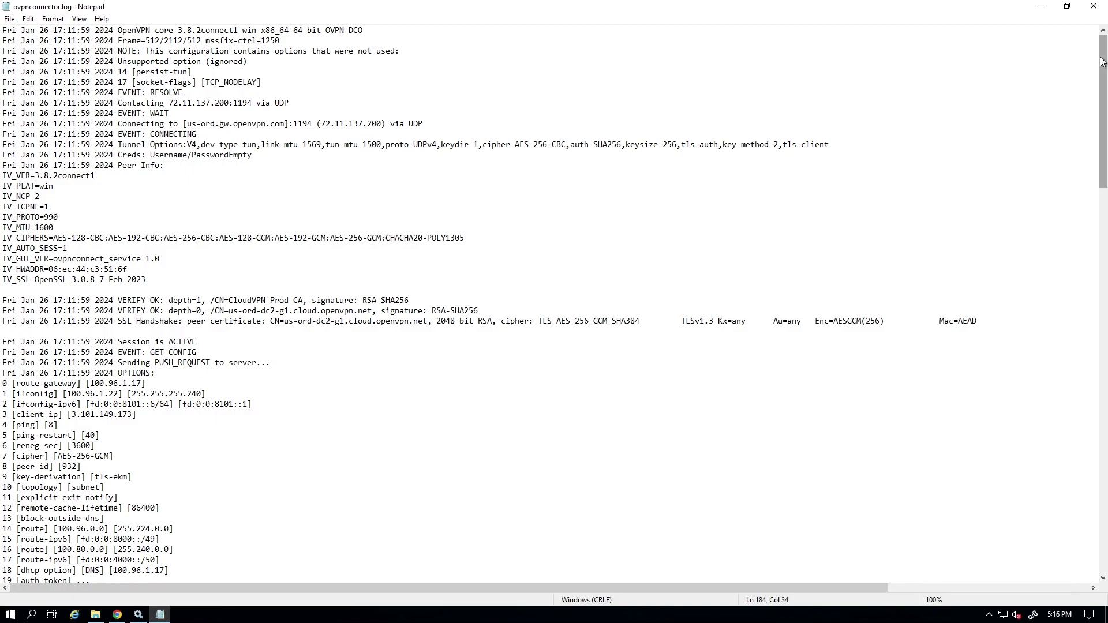
left_click_drag(1102, 110, 1091, 583)
left_click_drag(3, 550, 215, 549)
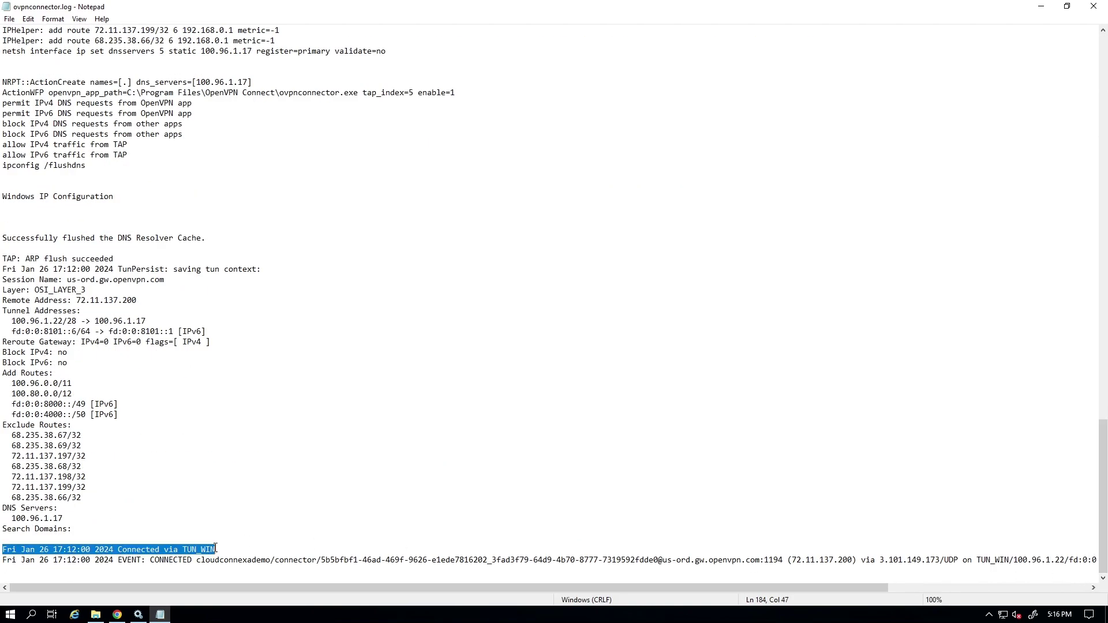
left_click(122, 549)
left_click_drag(113, 550, 3, 539)
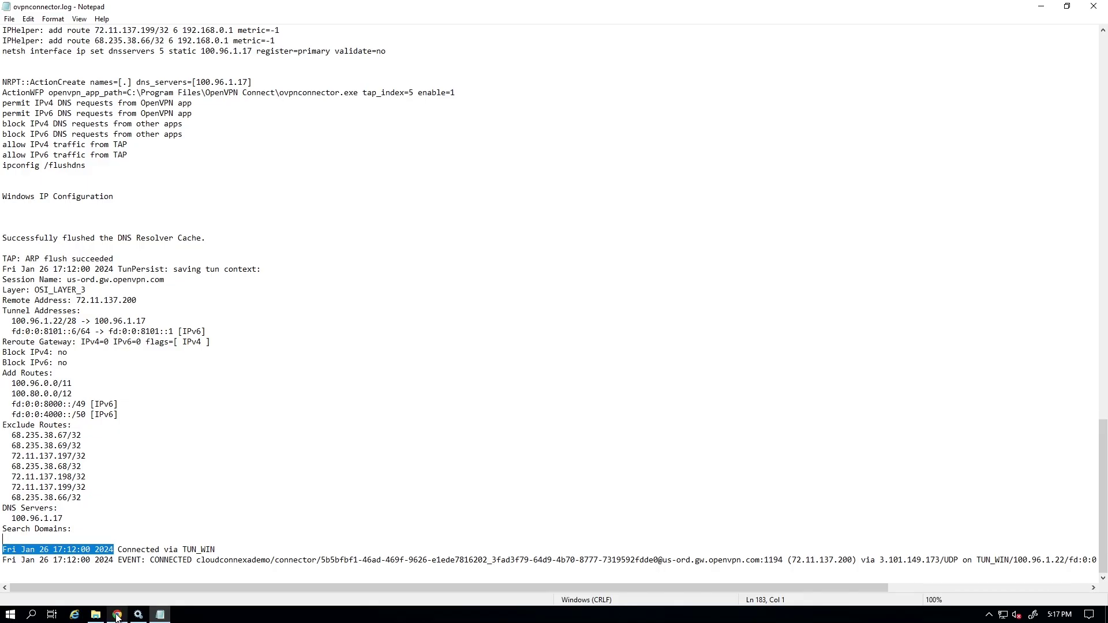
Bring Chrome back to show Winconnector Online at tunnel IP 100.96.1.22.
left_click(117, 615)
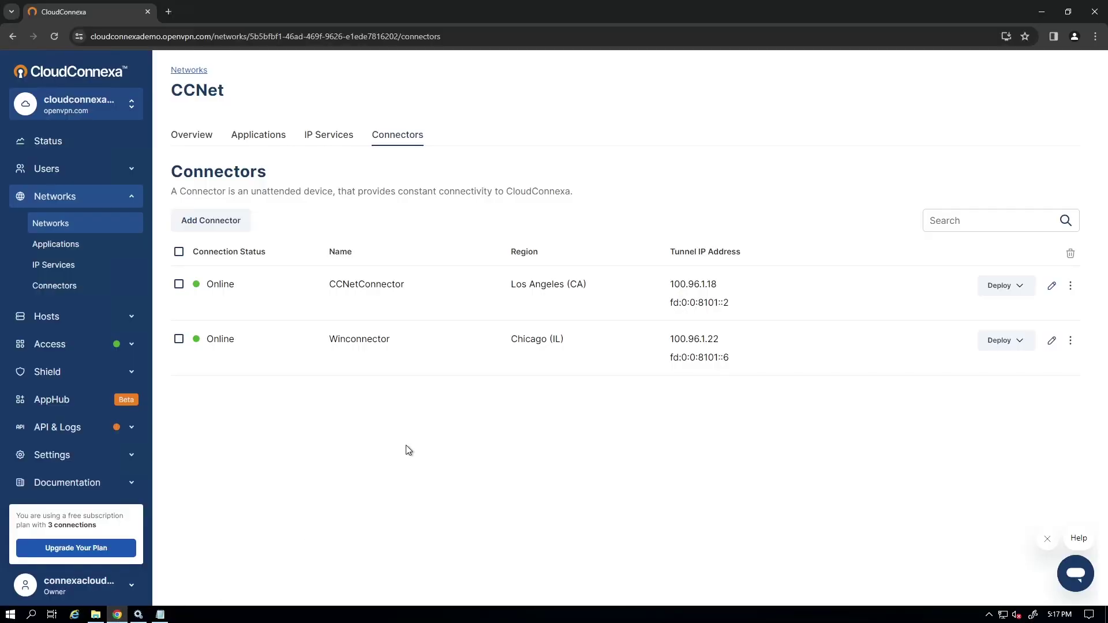